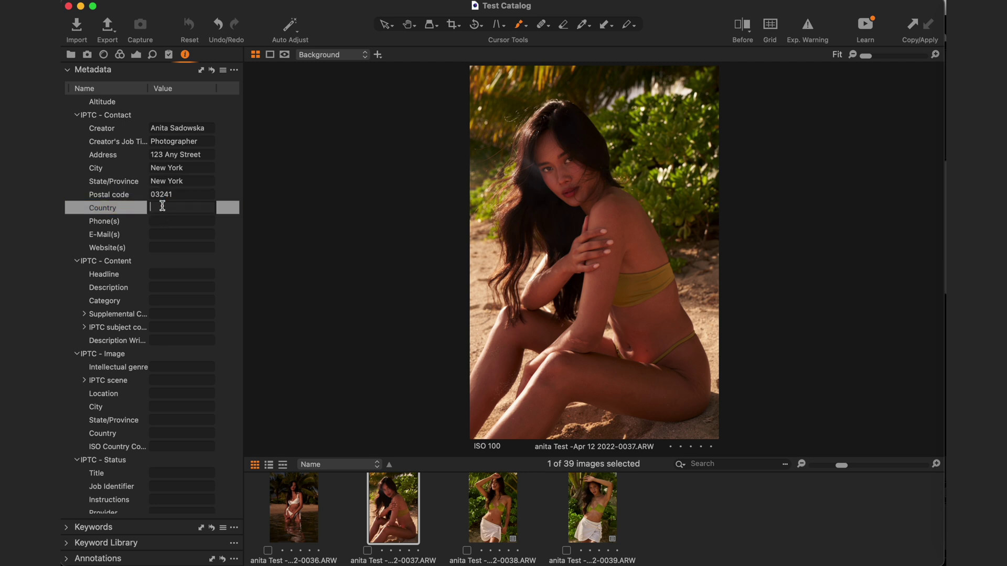
- Fill in the Country (United States), phone number, e-mail, website and Copyright Notice metadata fields
type("tes")
left_click(163, 221)
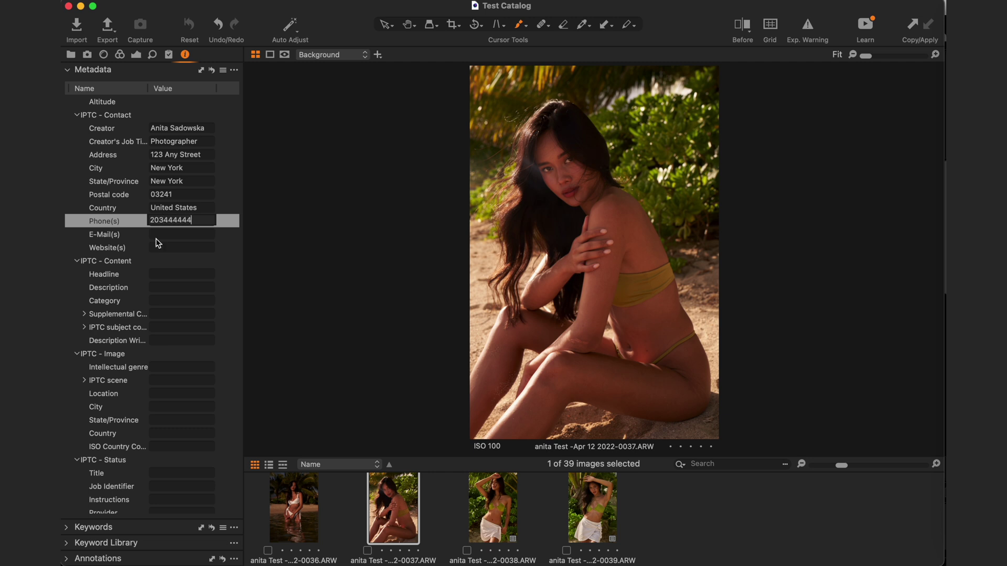
left_click(181, 234)
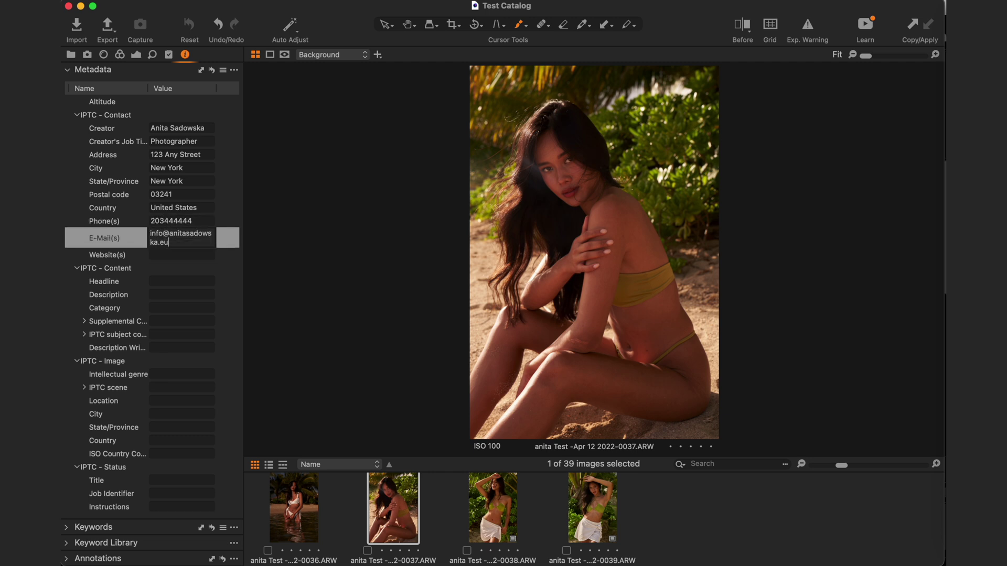
left_click(175, 254)
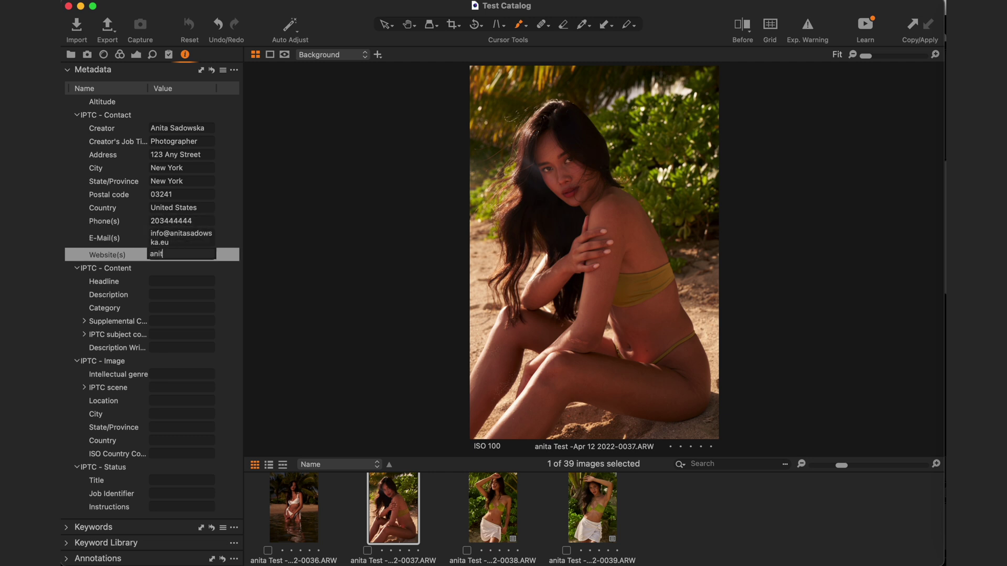
scroll(173, 382, "down", 5)
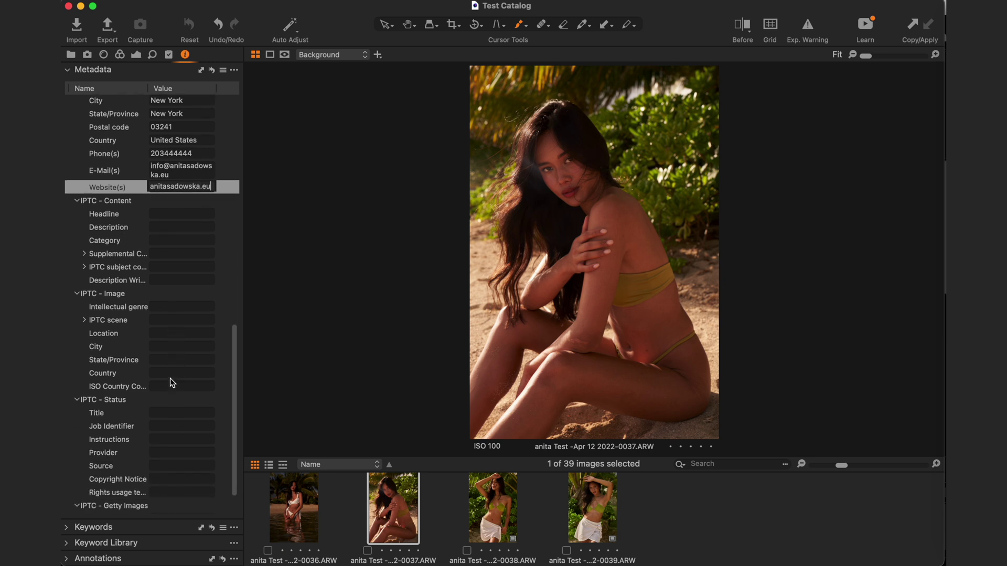
left_click(169, 434)
type("2022")
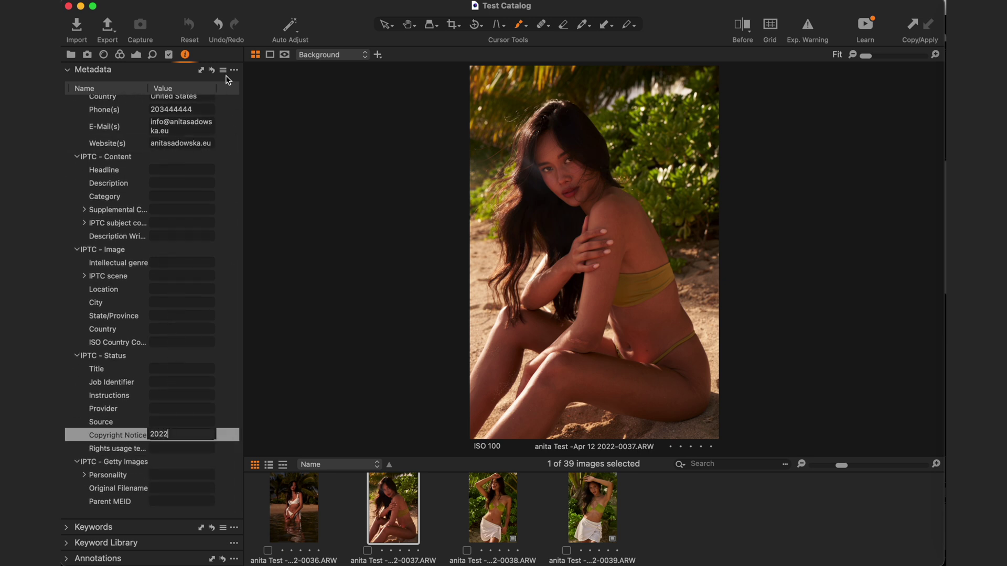
- Begin saving the metadata as a custom preset and expand its list of fields
left_click(223, 69)
left_click(269, 122)
left_click(170, 130)
scroll(183, 136, "down", 3)
scroll(184, 136, "up", 3)
- Untick all fields, then include Creator, Job Title, Address, City, Country, Phone Numbers, Emails and Copyright Notice
left_click(179, 129)
scroll(191, 209, "down", 1)
left_click(188, 167)
left_click(188, 181)
left_click(188, 194)
left_click(189, 207)
left_click(188, 247)
scroll(190, 242, "down", 5)
left_click(188, 197)
left_click(188, 210)
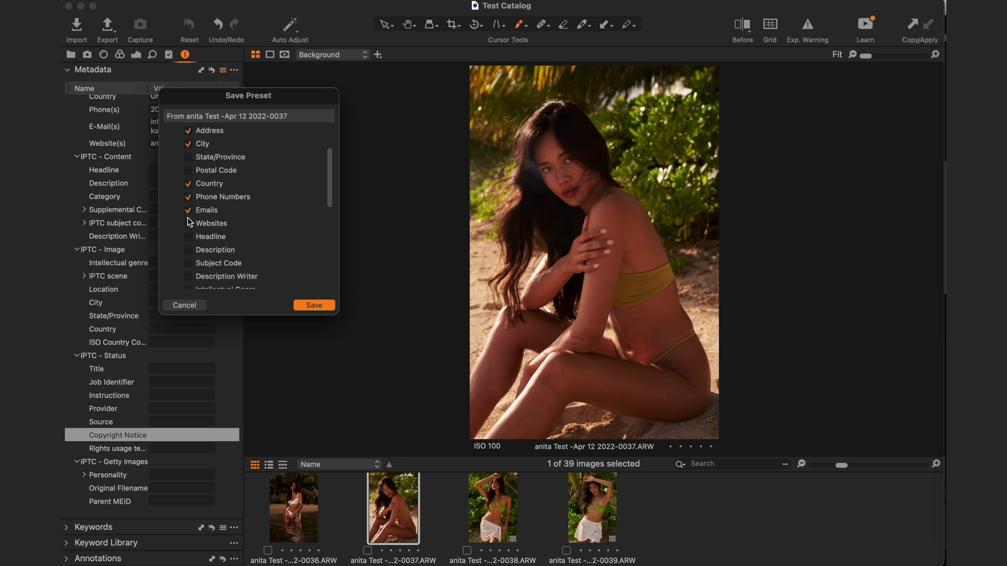
scroll(189, 223, "down", 10)
left_click(188, 214)
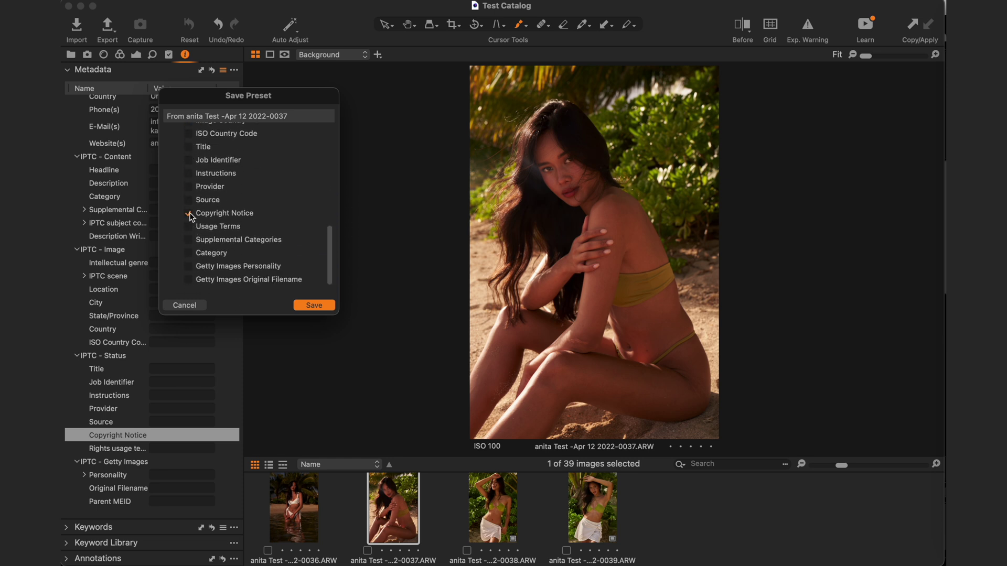
- Save the preset under a name of the photographer's first name plus 'Metadata preset'
left_click(314, 305)
type("Anita Metadata prese")
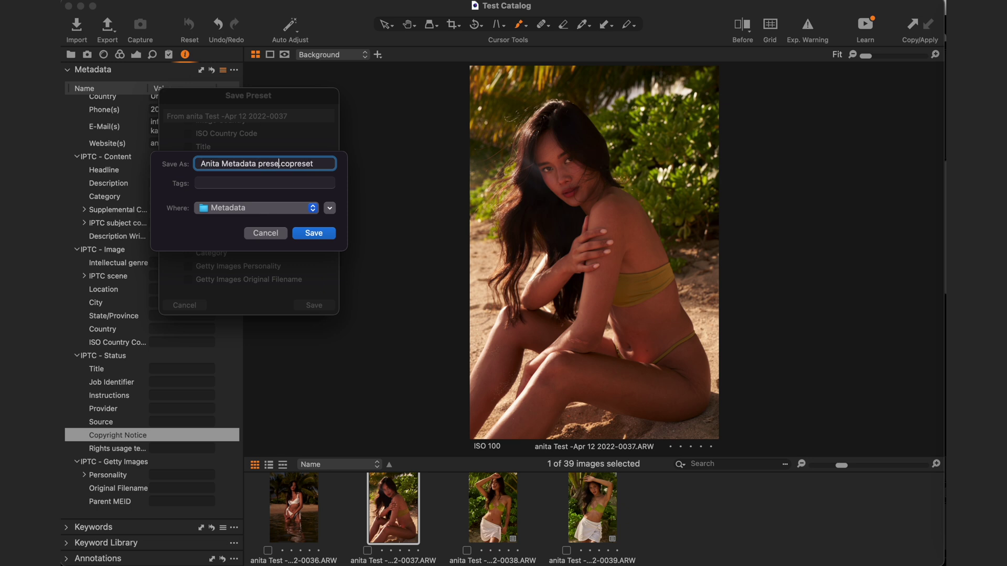
type("t")
left_click(302, 234)
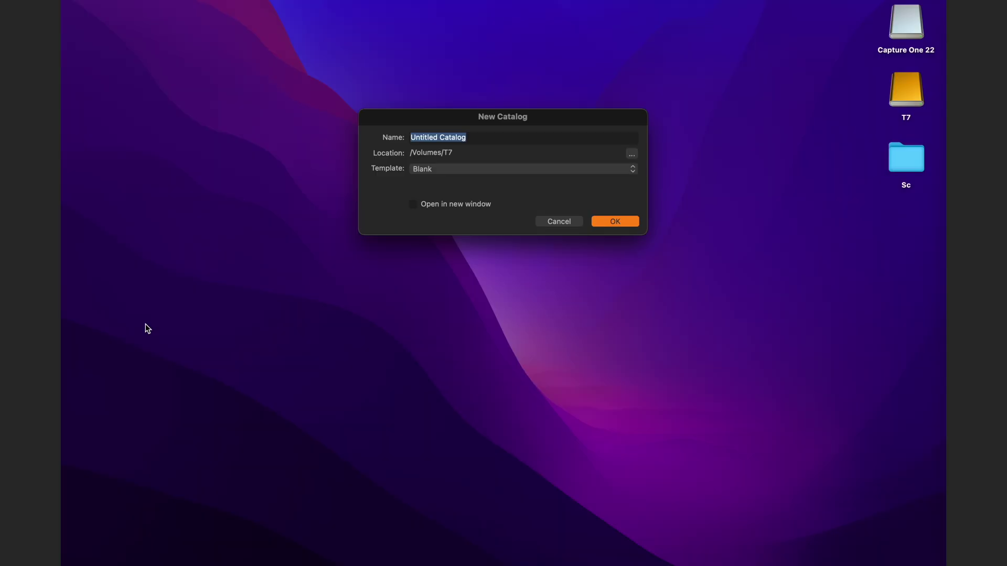
- Create the catalog, then add and open an album named with the client's first name plus 'Hawaii'
left_click(617, 221)
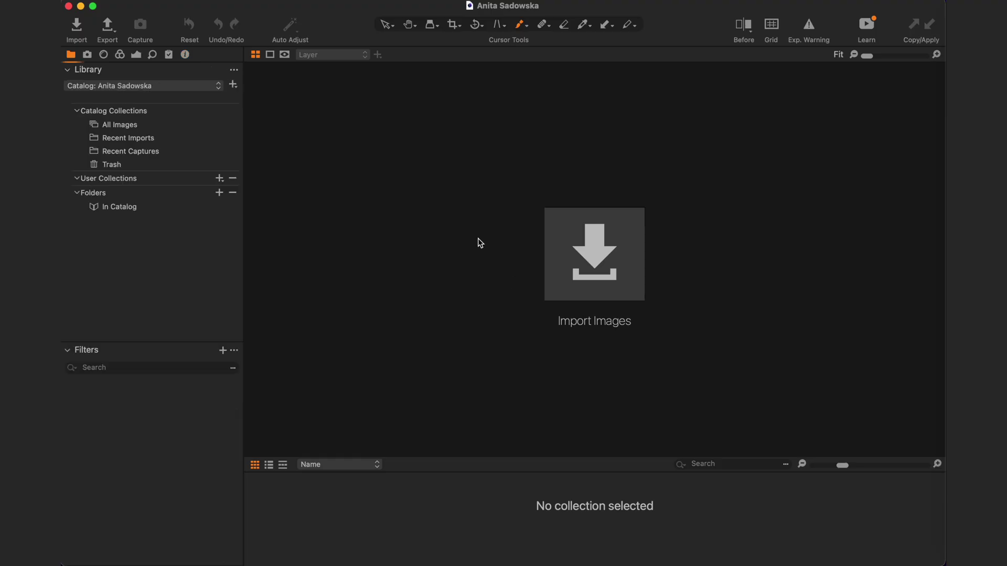
left_click(220, 179)
left_click(239, 187)
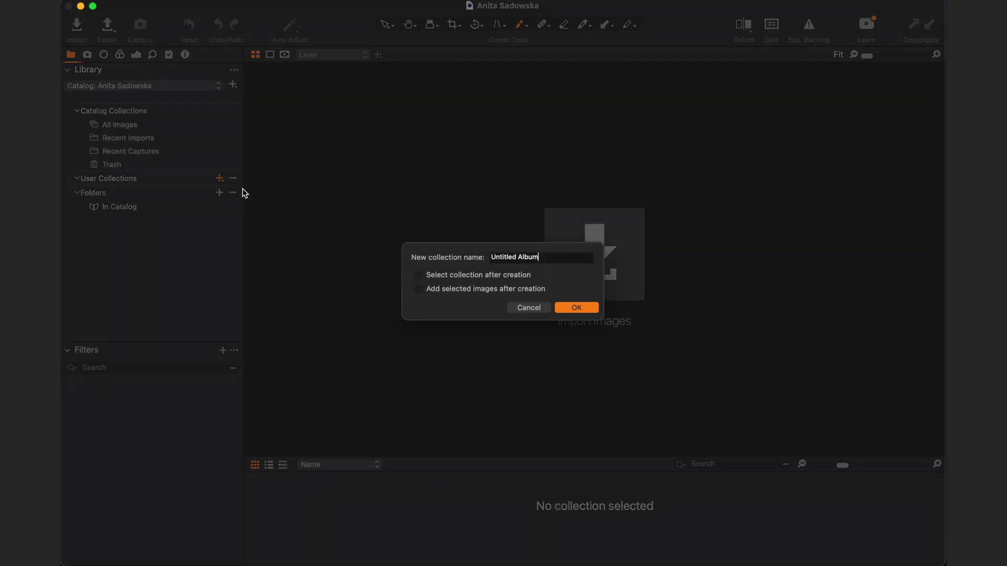
type("N")
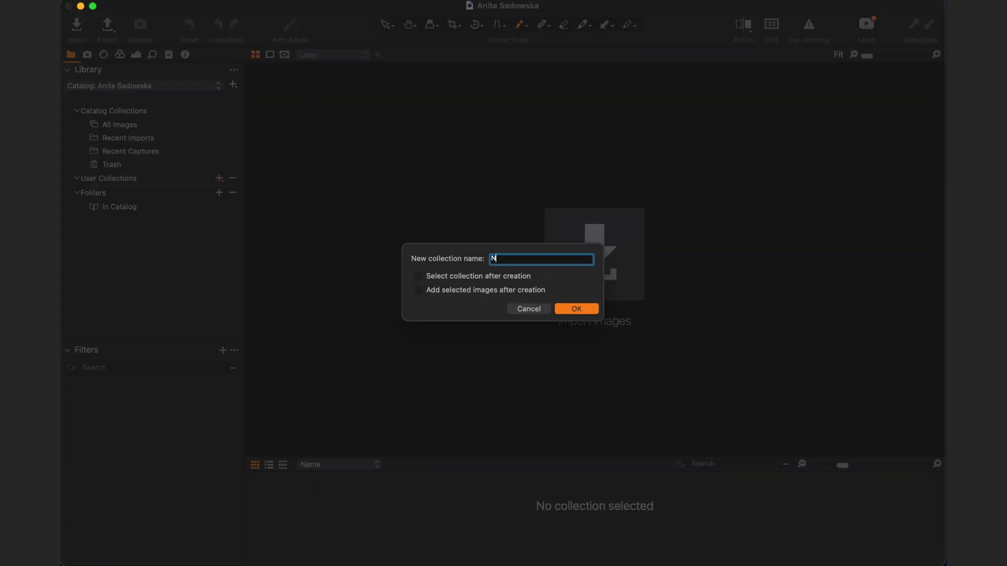
type("ina Hawaii")
left_click(584, 309)
left_click(209, 192)
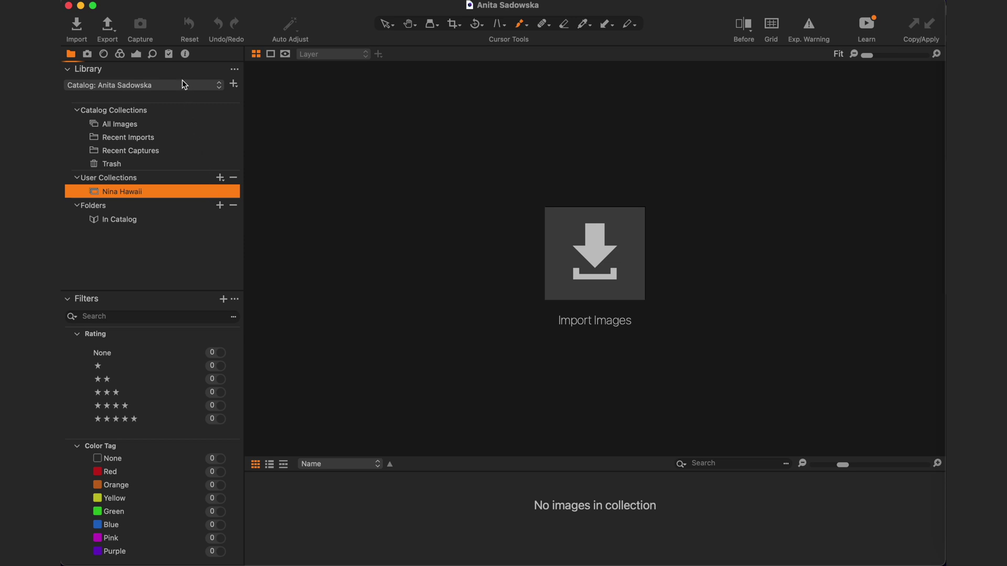
- Set imports to be copied into the Capture One Catalog folder on the T7 drive
left_click(77, 28)
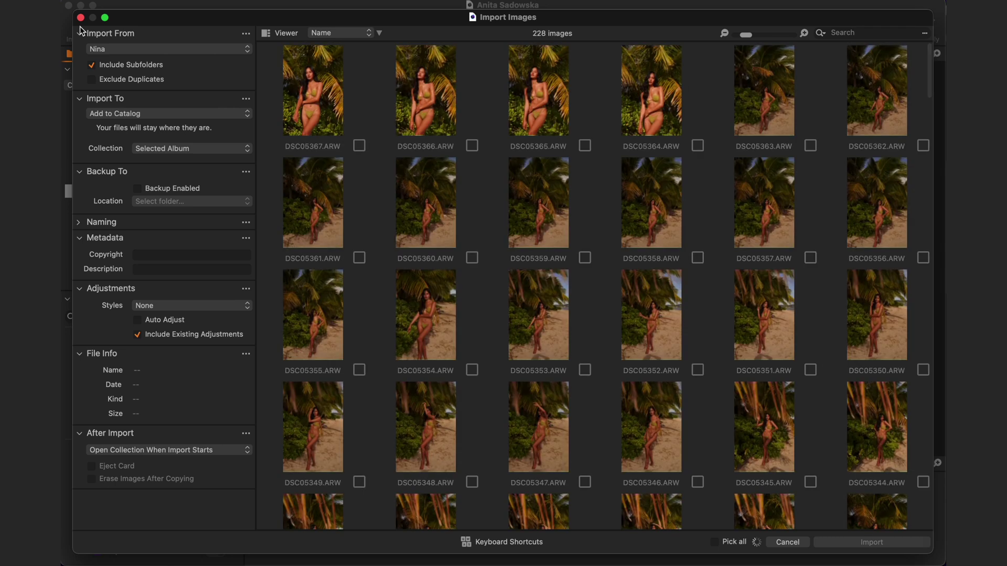
left_click(169, 115)
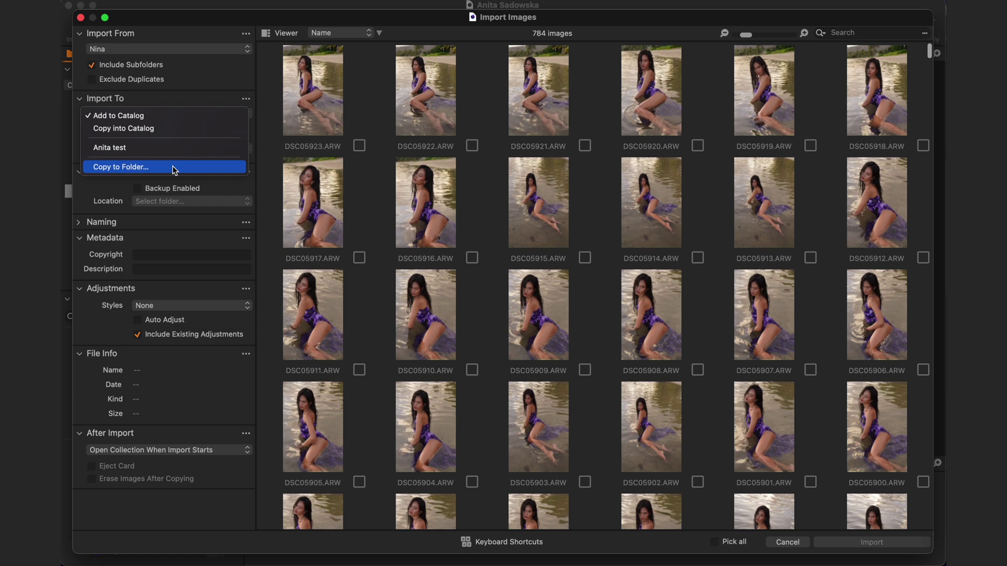
left_click(174, 168)
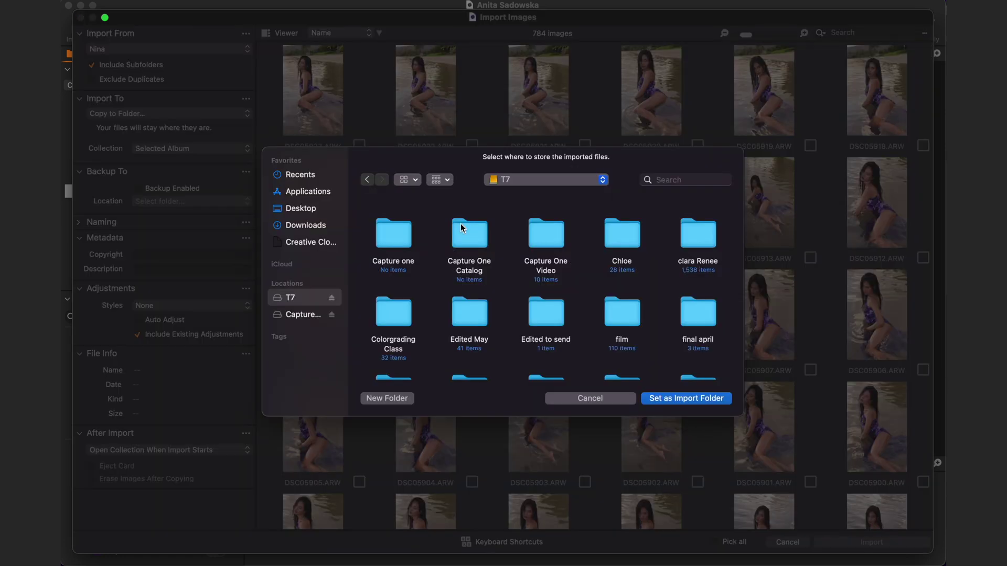
left_click(461, 227)
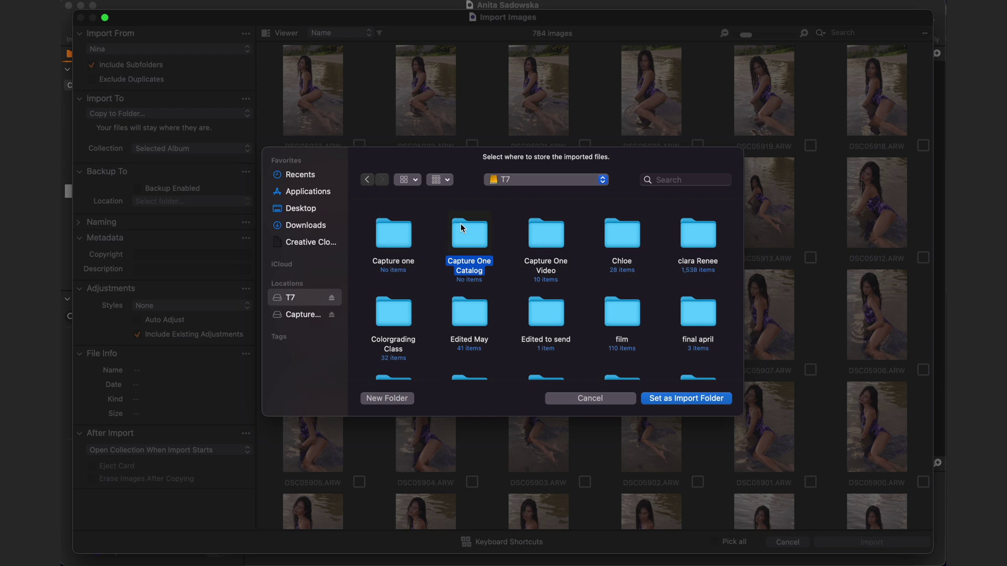
left_click(700, 402)
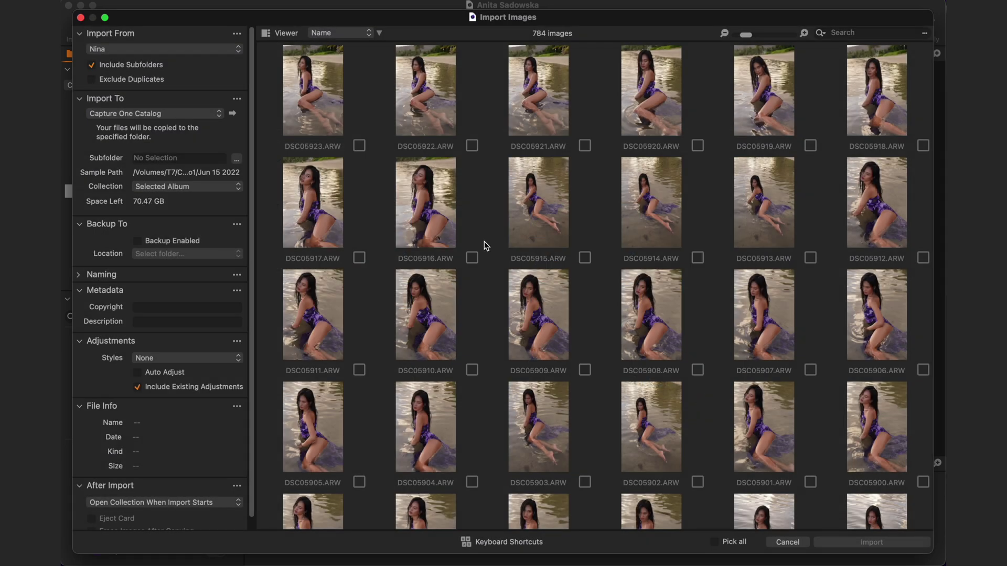
- Set the import subfolder format to 'Hawaii/' followed by the Image Date token
left_click(238, 159)
type("H")
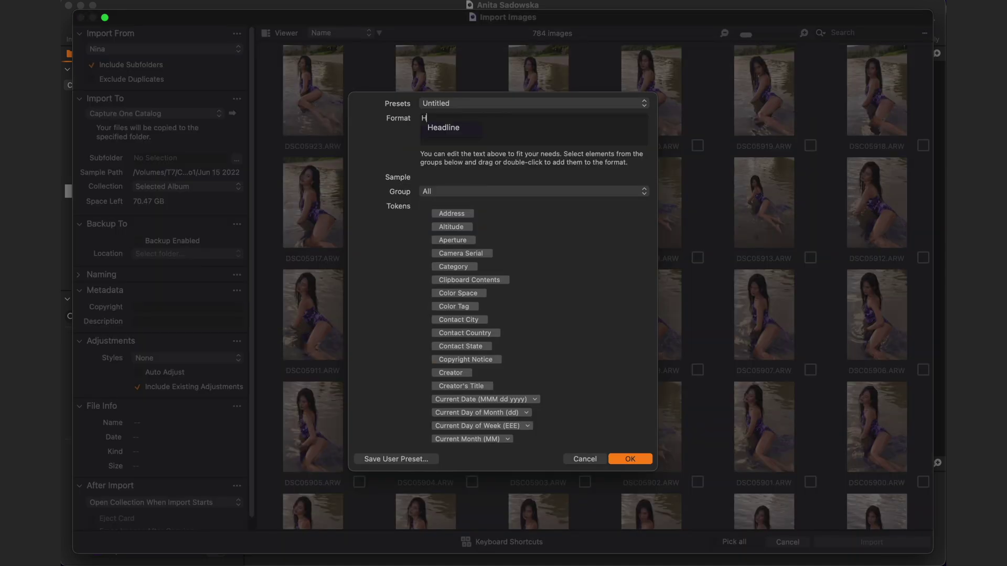
type("a")
type("waii/N")
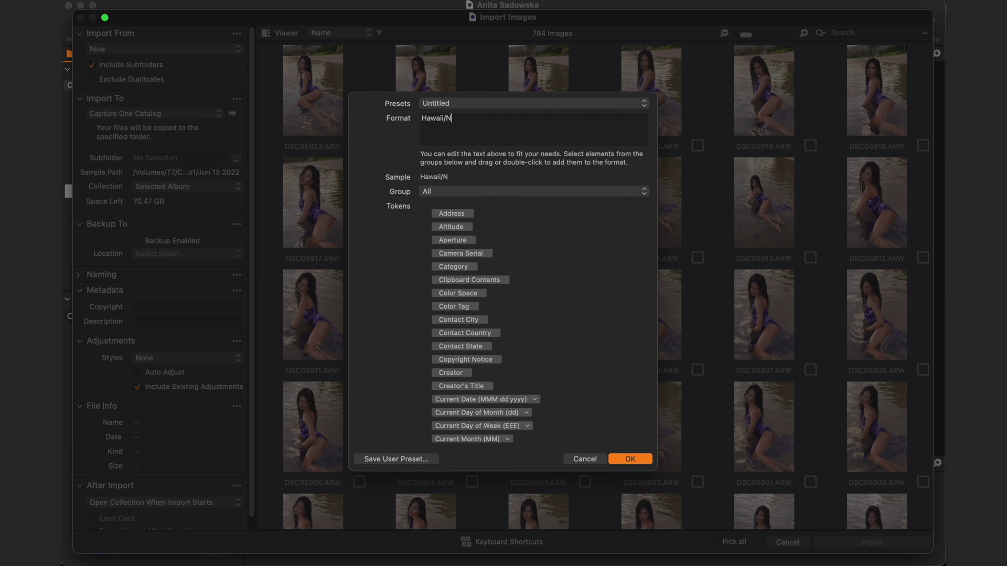
left_click(477, 192)
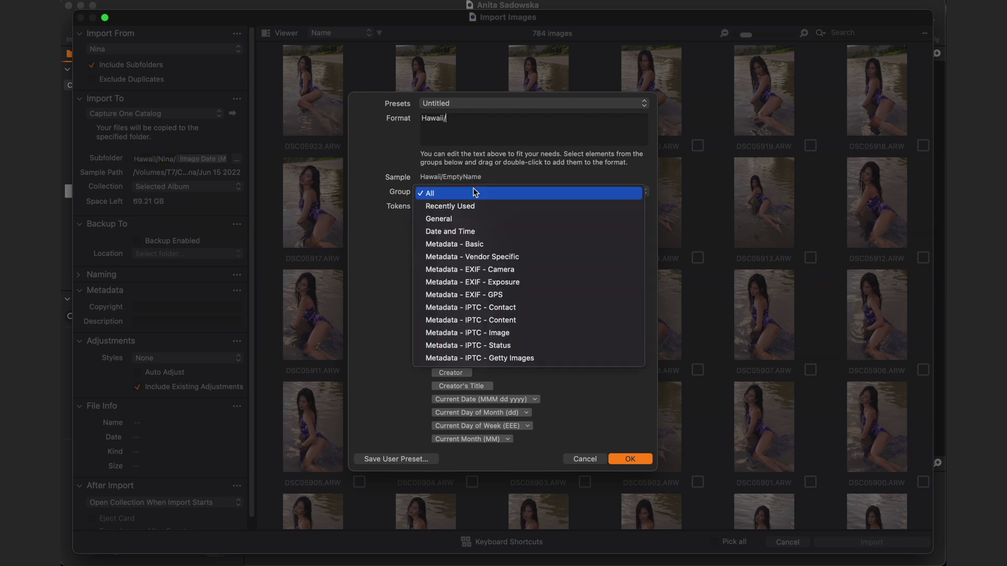
left_click(481, 234)
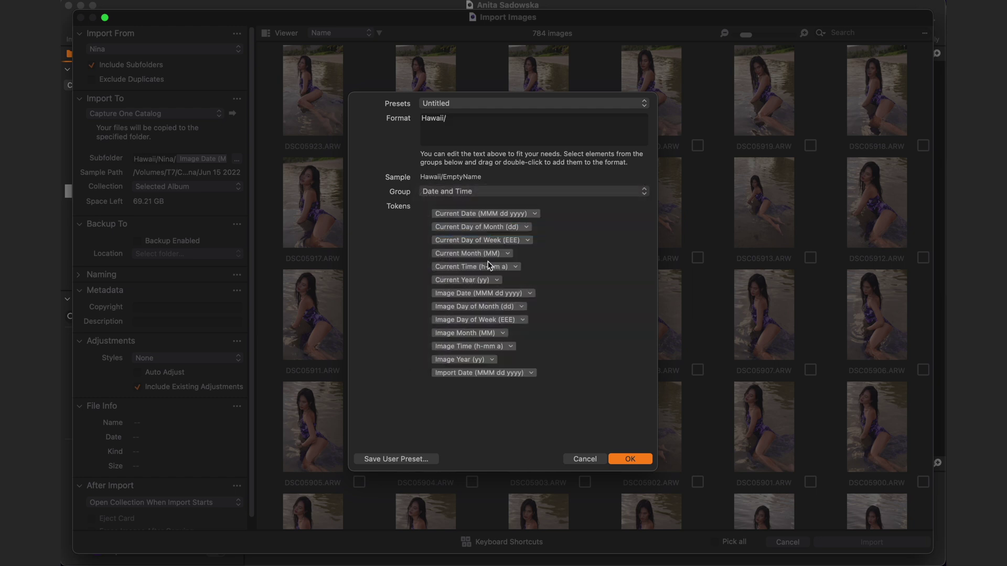
left_click(495, 294)
left_click_drag(495, 294, 520, 120)
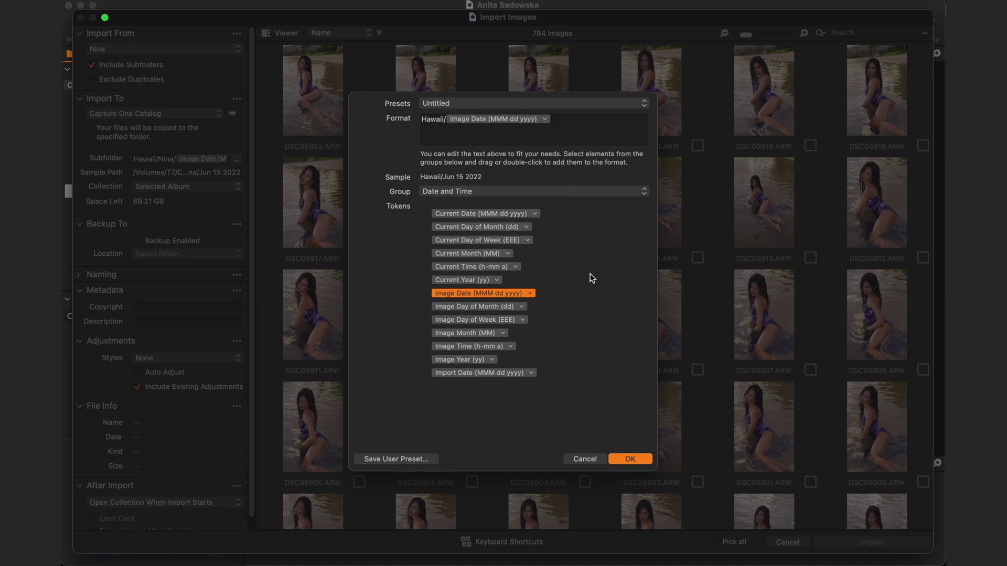
- Save this subfolder format as a user preset named 'Metadata Preset'
left_click(418, 460)
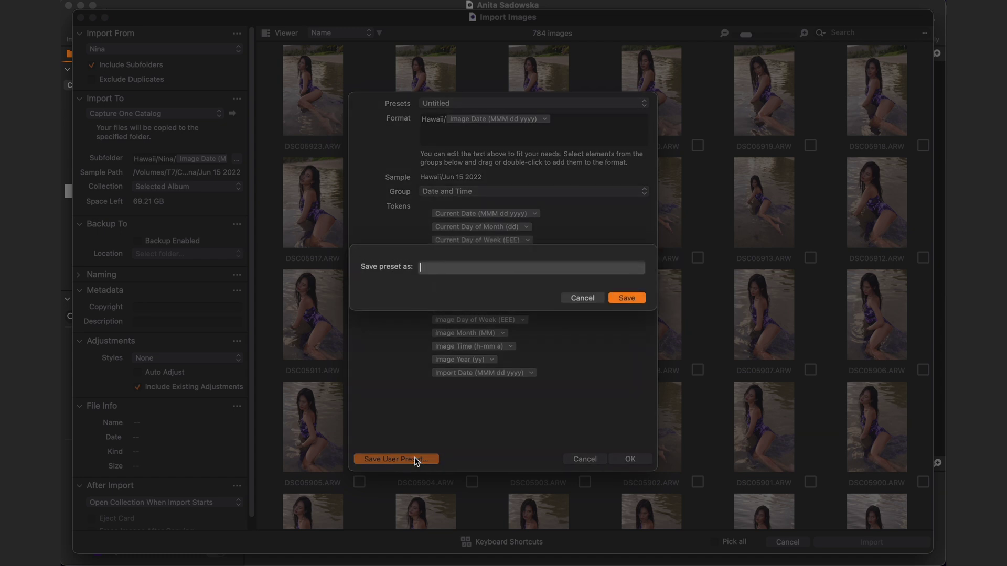
type("Metadata Preset")
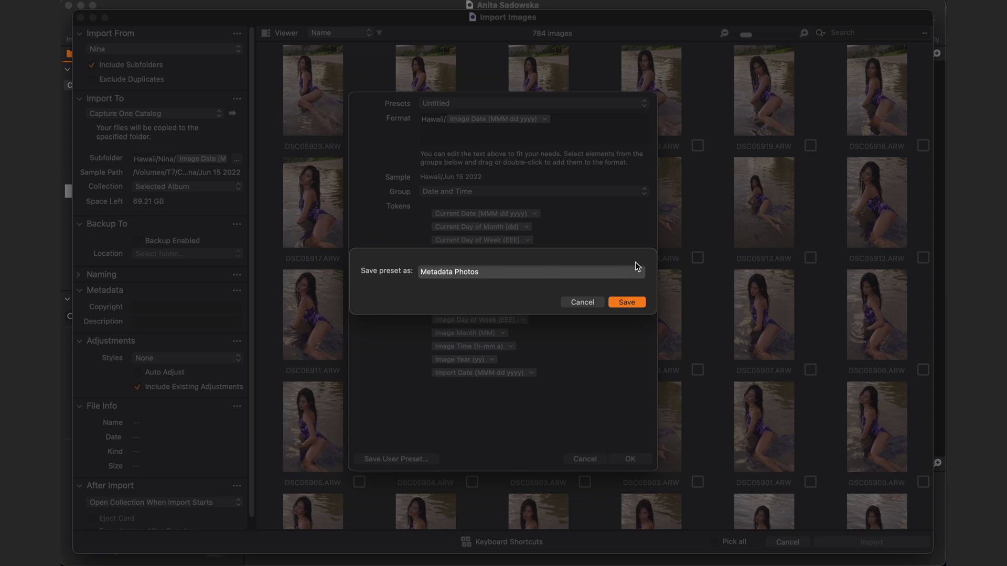
left_click(634, 305)
- Set the job name to the client's first name plus 'Hawaii' and start file names with Job Name and a dash
left_click(635, 458)
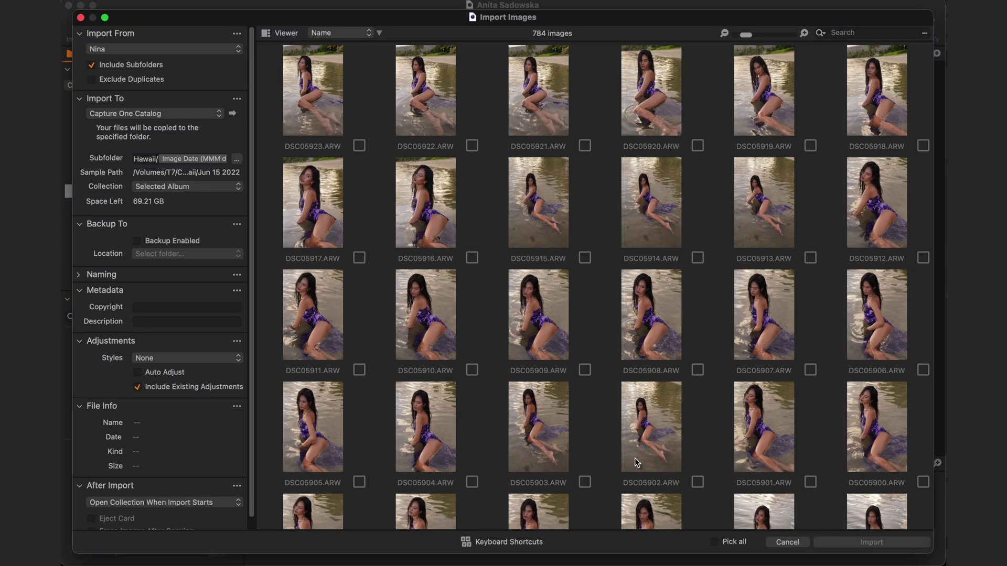
type("Nina Hawaii")
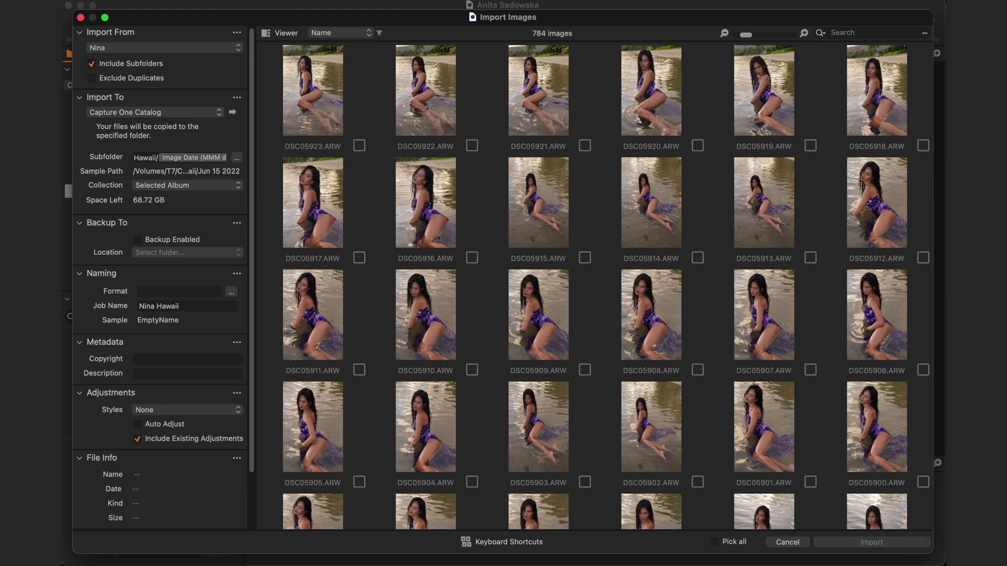
left_click(234, 294)
scroll(463, 342, "down", 5)
scroll(462, 341, "down", 8)
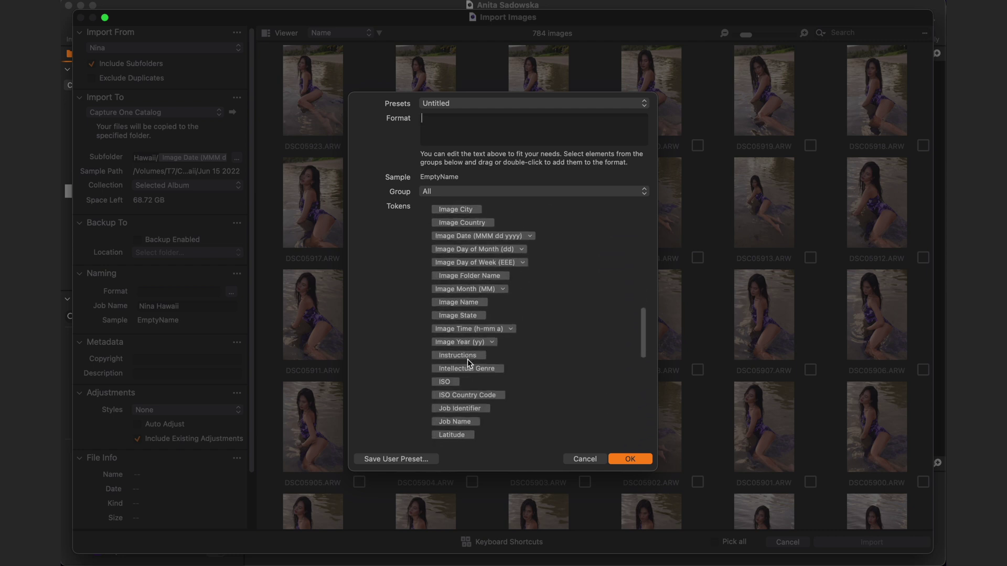
left_click_drag(468, 370, 456, 123)
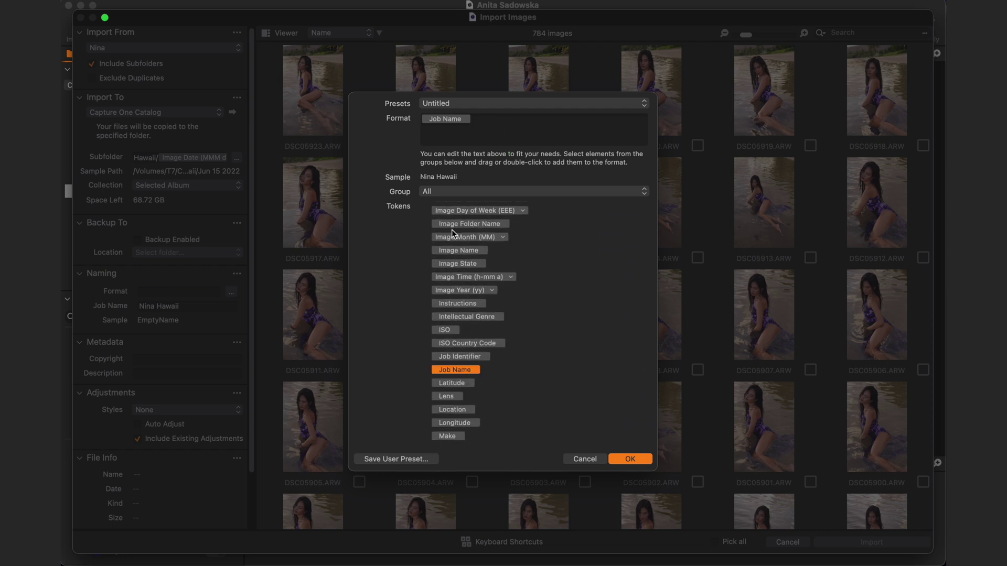
type("-")
- Append Image Date, a dash and a 4 Digit Counter to the file name format
scroll(460, 315, "up", 5)
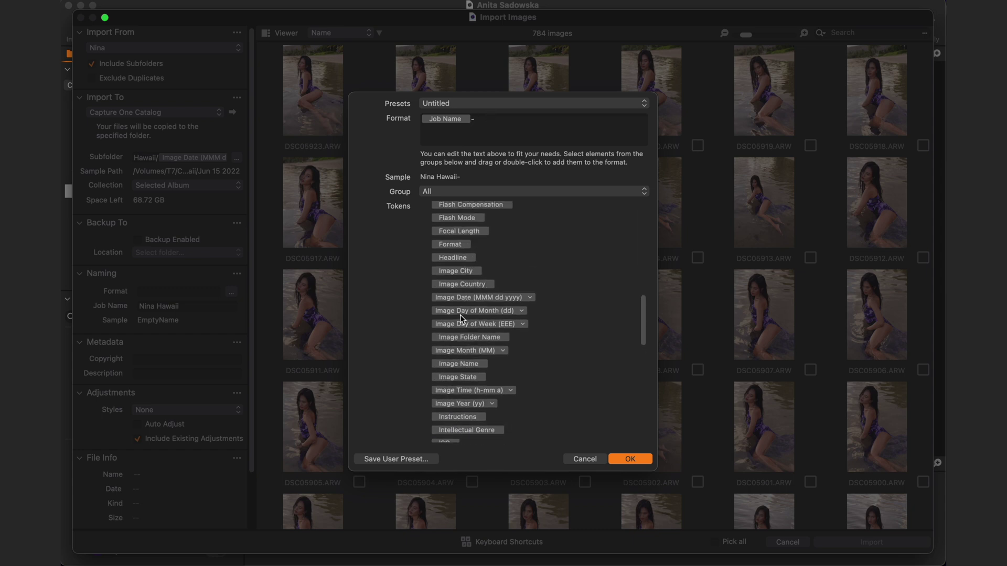
scroll(468, 366, "up", 1)
left_click_drag(467, 307, 530, 121)
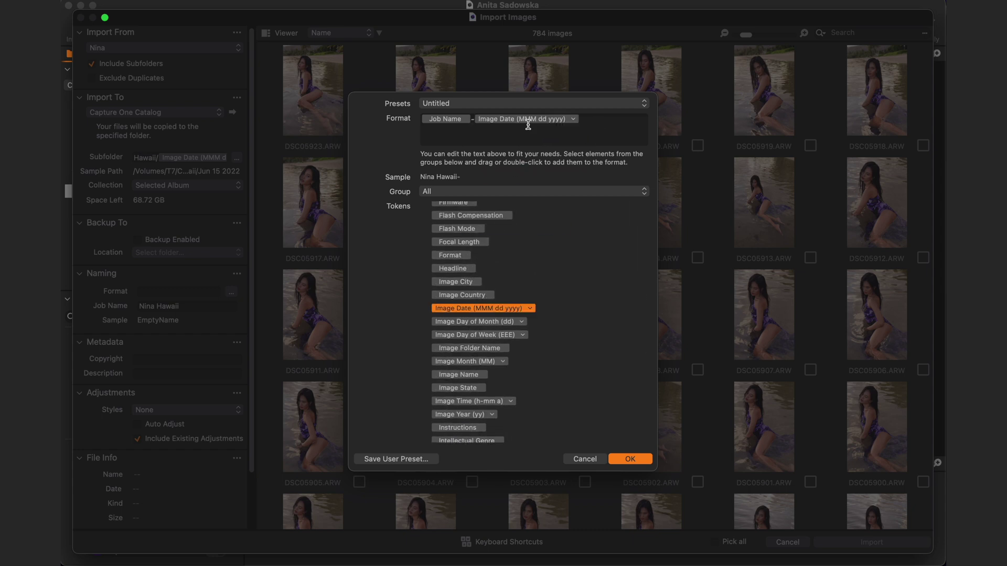
type("-")
scroll(455, 282, "up", 10)
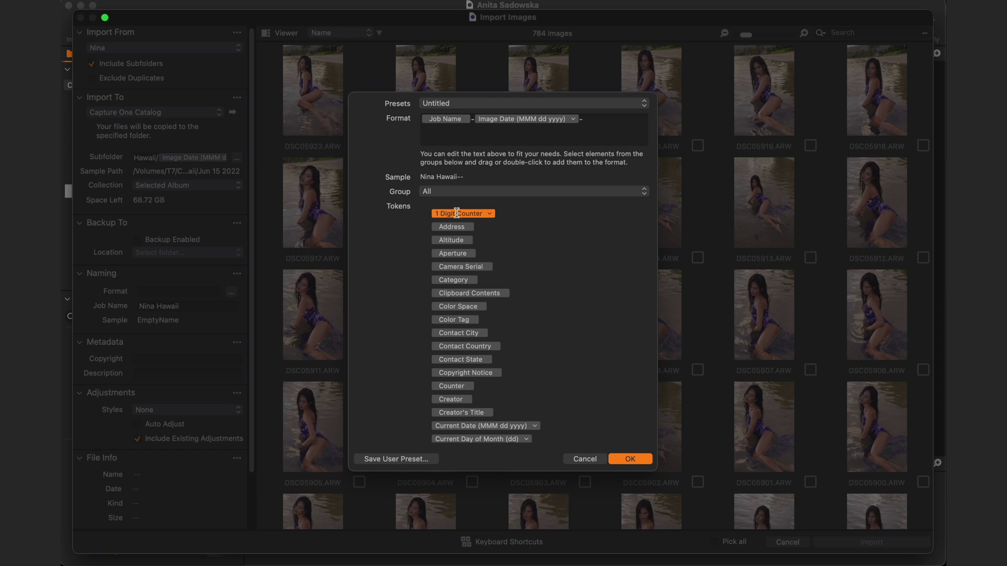
left_click(489, 215)
left_click(523, 260)
left_click_drag(465, 216, 615, 123)
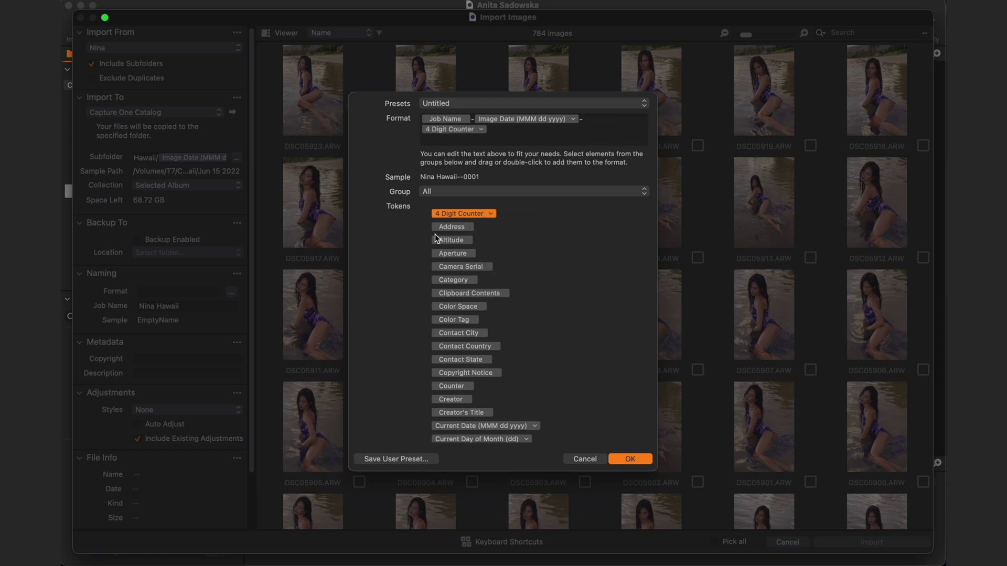
- Save the naming format as 'Naming Preset' and confirm it
left_click(403, 459)
type("Naming Preset")
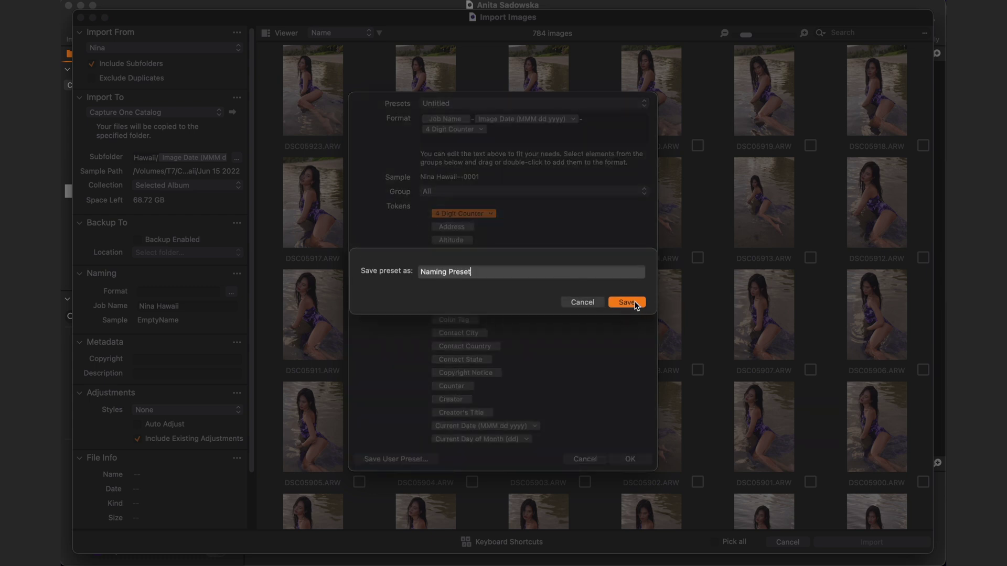
left_click(626, 303)
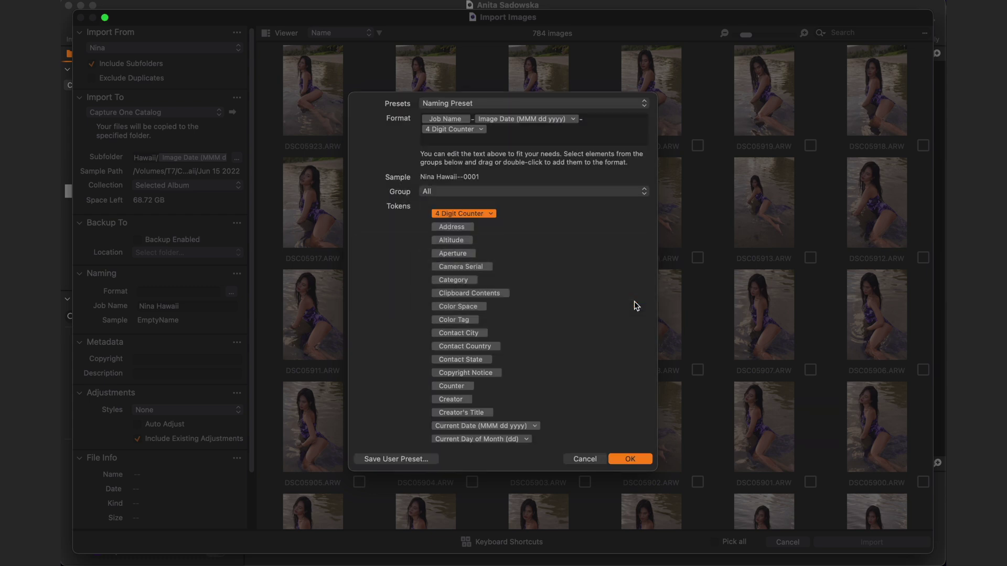
left_click(631, 460)
- Apply the saved metadata preset and the Custom Styles Beach style on import
scroll(141, 304, "down", 3)
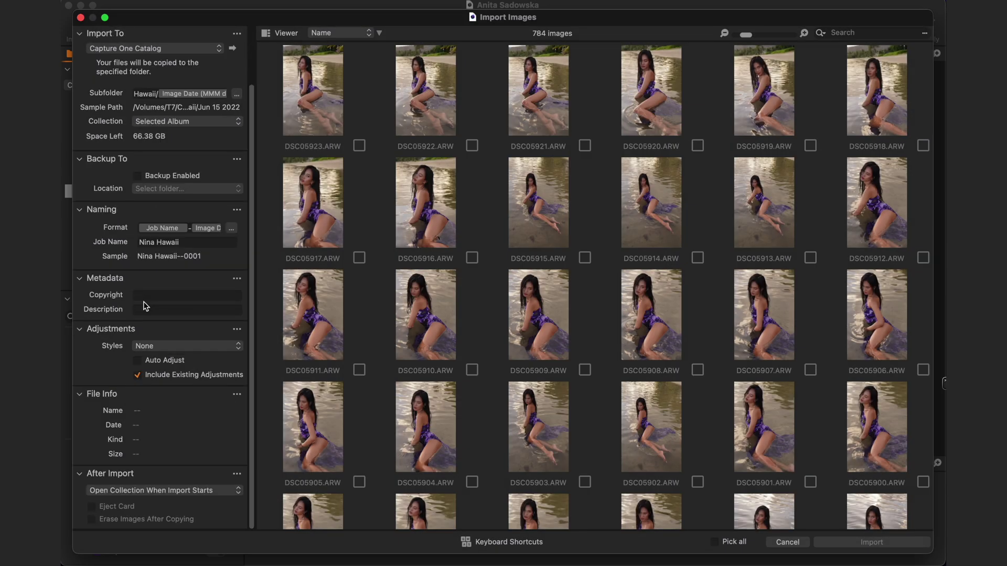
left_click(225, 346)
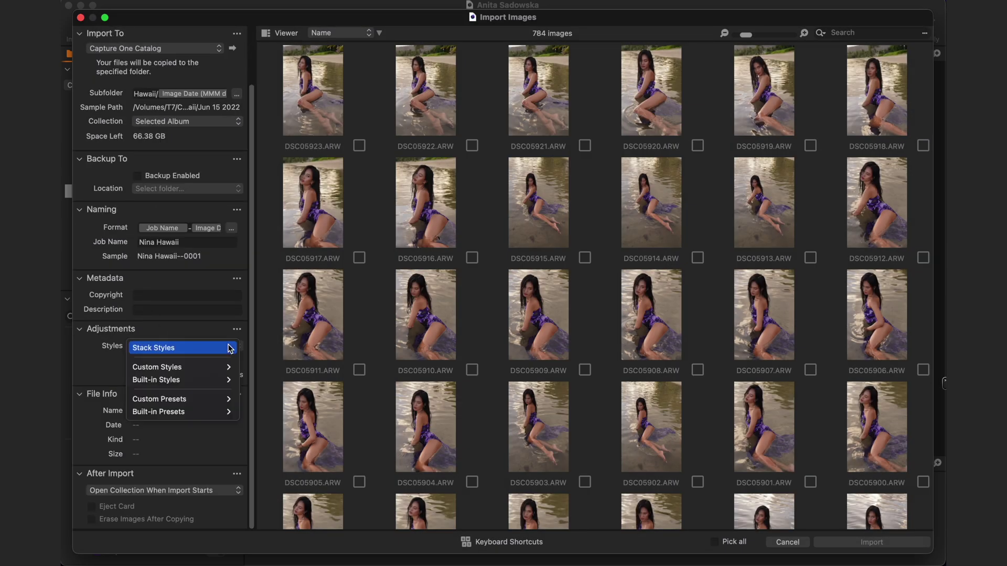
mouse_move(233, 404)
mouse_move(266, 400)
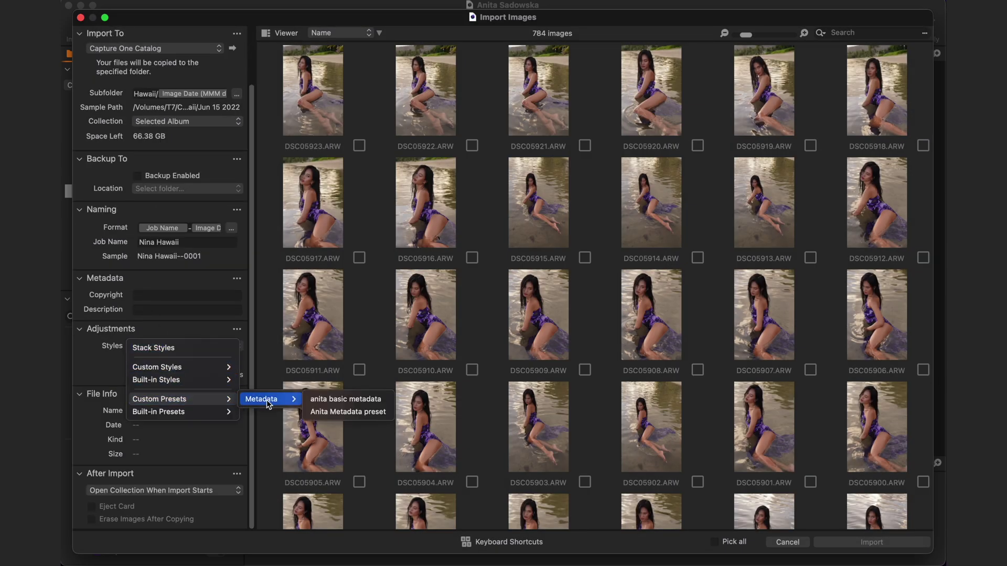
left_click(324, 412)
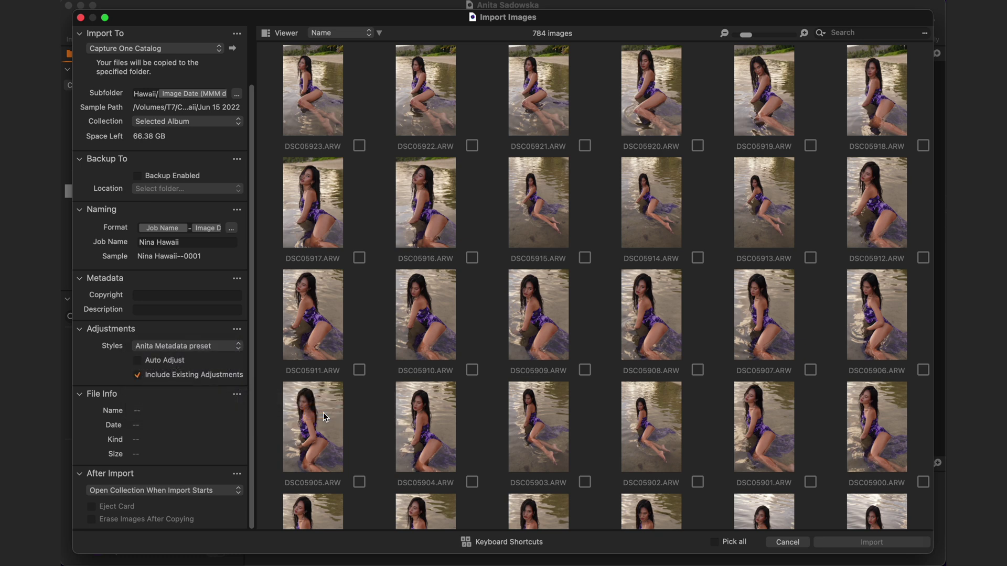
left_click(238, 348)
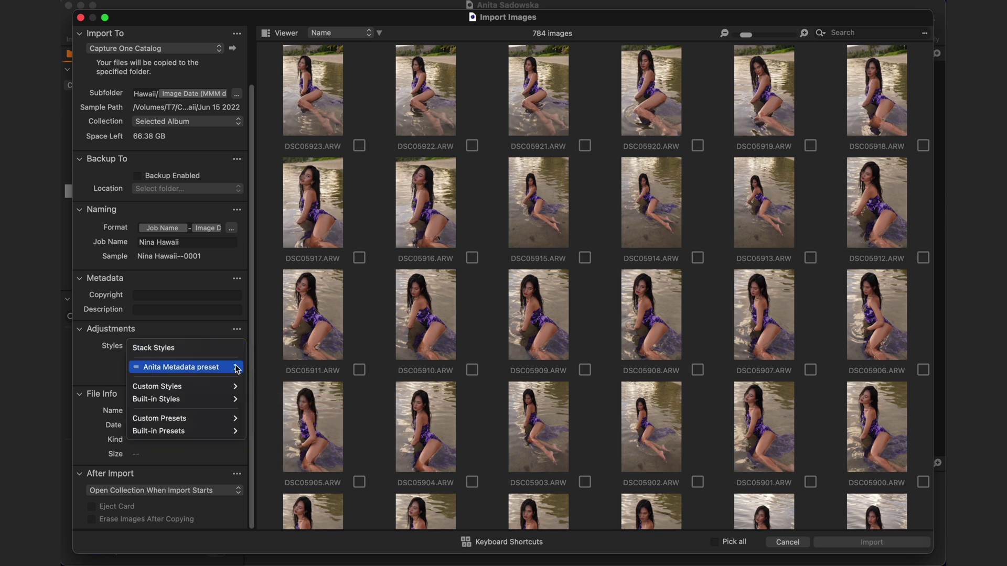
mouse_move(235, 386)
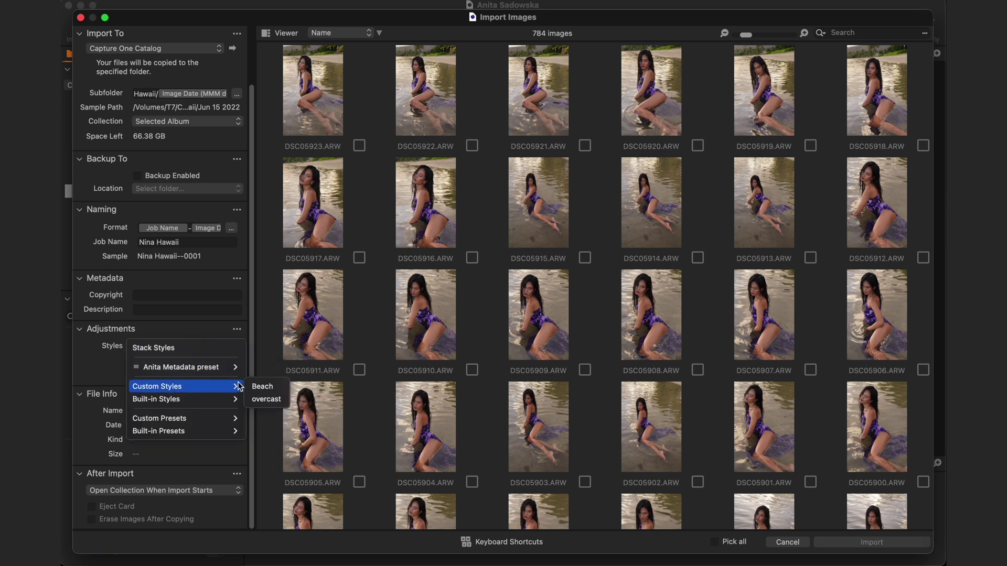
left_click(265, 389)
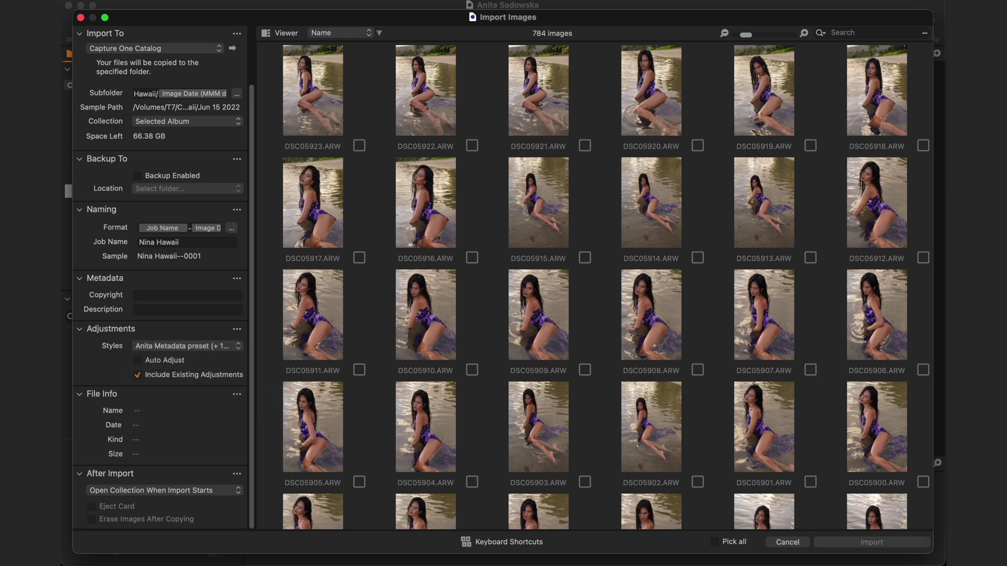
- Pick 95 beach images, down to DSC05229, for import
scroll(926, 47, "down", 15)
scroll(904, 157, "up", 15)
left_click_drag(926, 51, 917, 423)
scroll(321, 76, "down", 20)
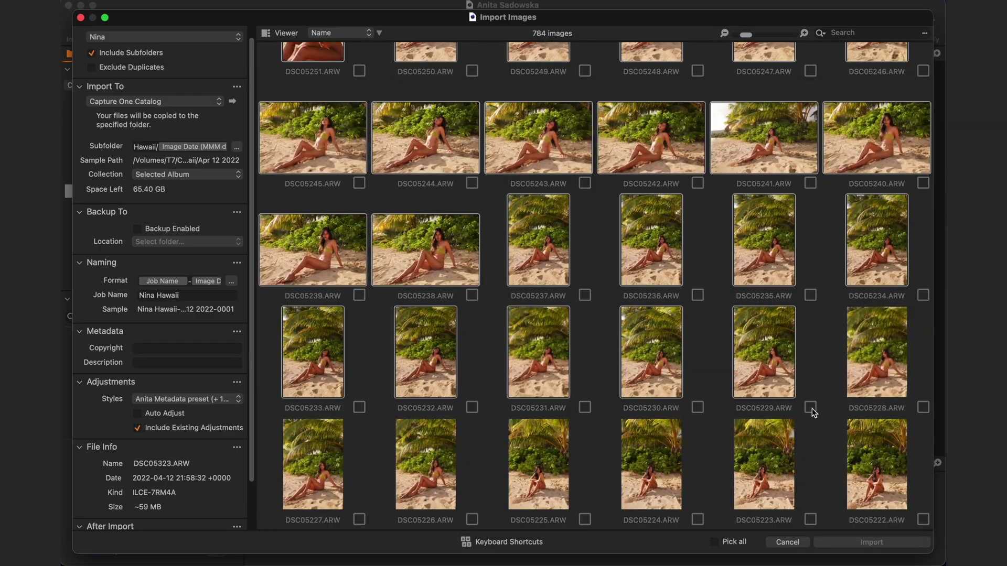
left_click(810, 408, "shift")
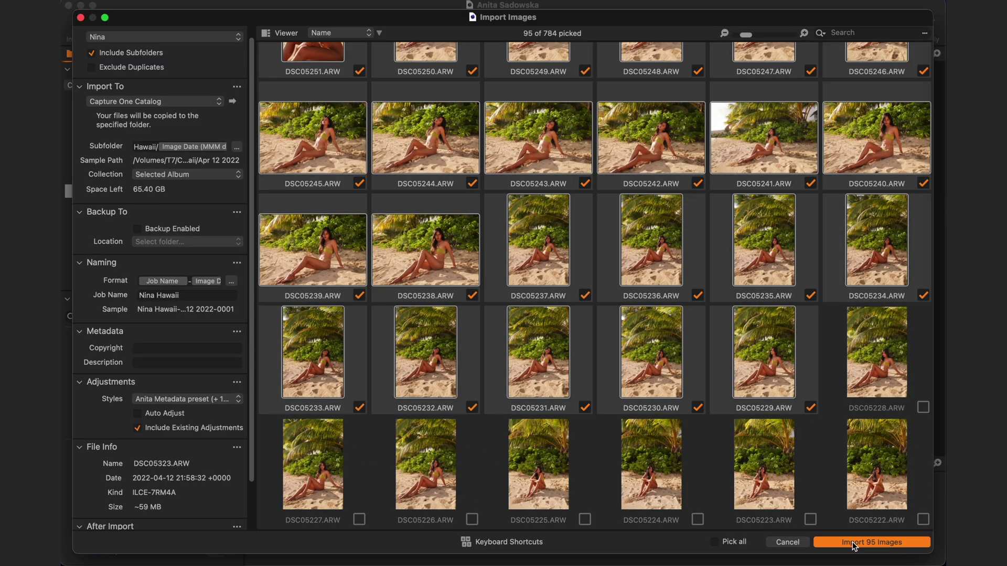
- Import the 95 picked images into the catalog
left_click(854, 545)
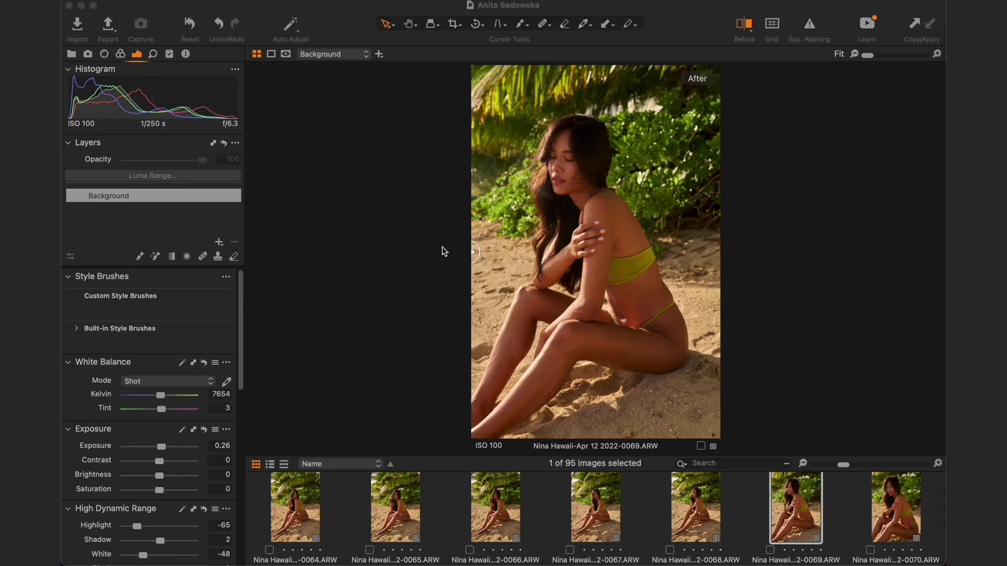
scroll(597, 522, "down", 3)
scroll(596, 523, "up", 2)
scroll(597, 526, "up", 1)
- Select image 0067 and bring up the Color tools
left_click(596, 526)
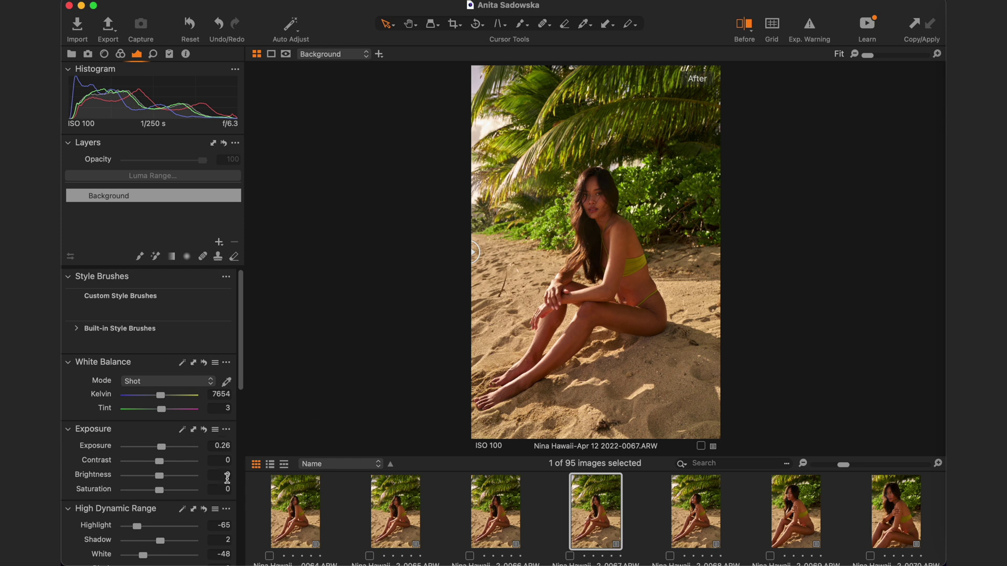
scroll(225, 478, "down", 5)
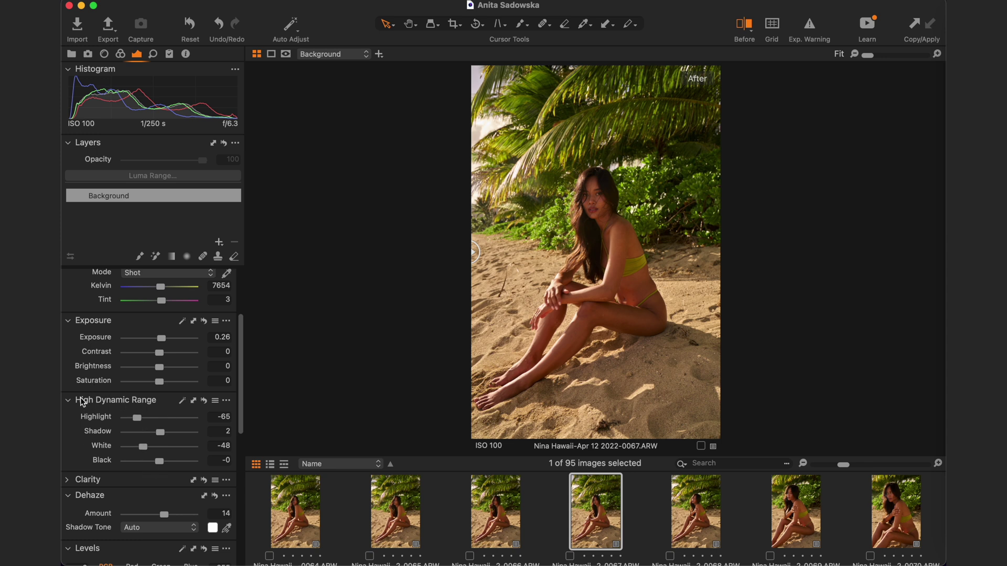
scroll(174, 465, "down", 8)
scroll(174, 465, "up", 6)
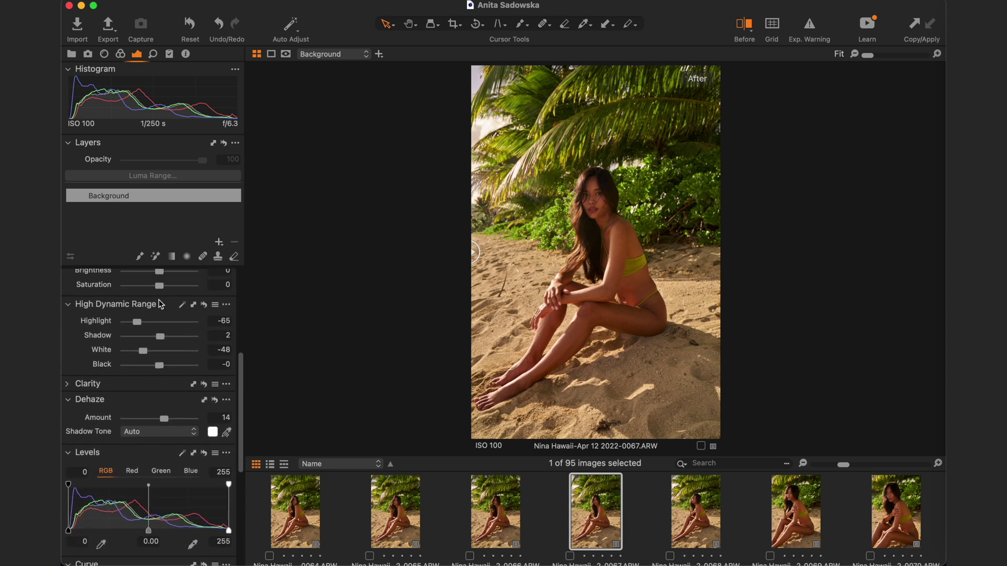
left_click(120, 54)
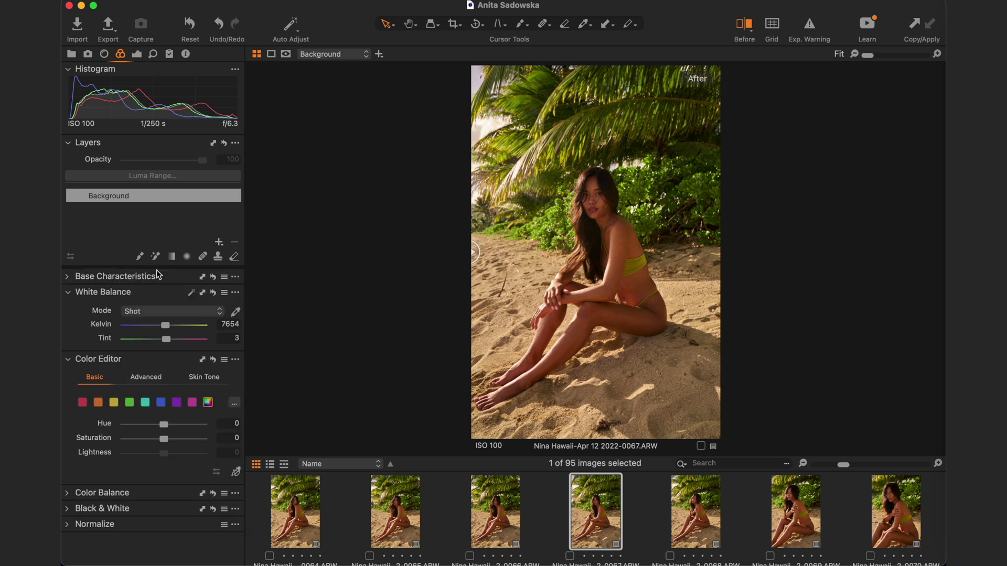
- Tweak image 0067's orange tones (Hue 0.1, Saturation 0.6, Lightness -10.2) and compare before/after
left_click(98, 402)
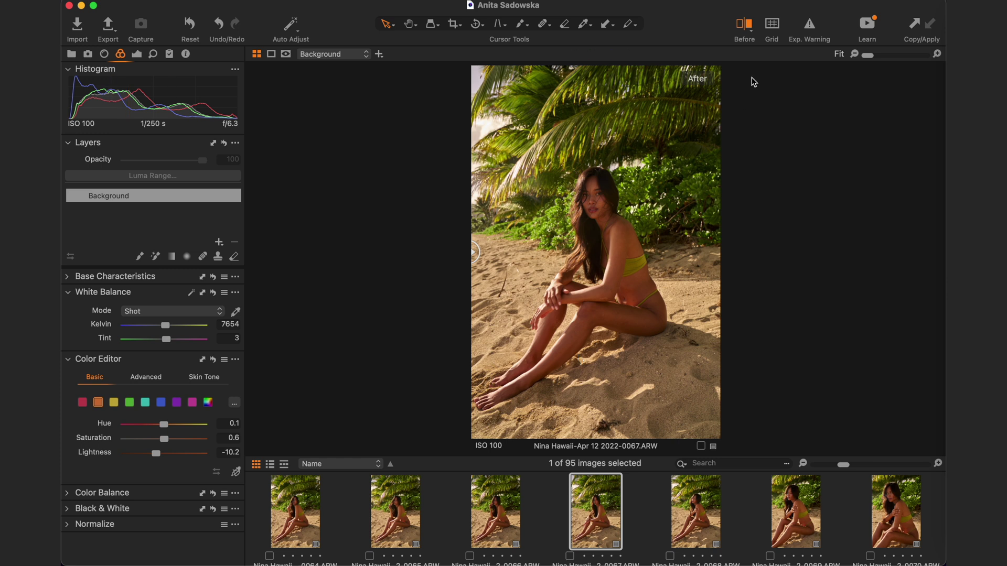
left_click(747, 26)
left_click(747, 26)
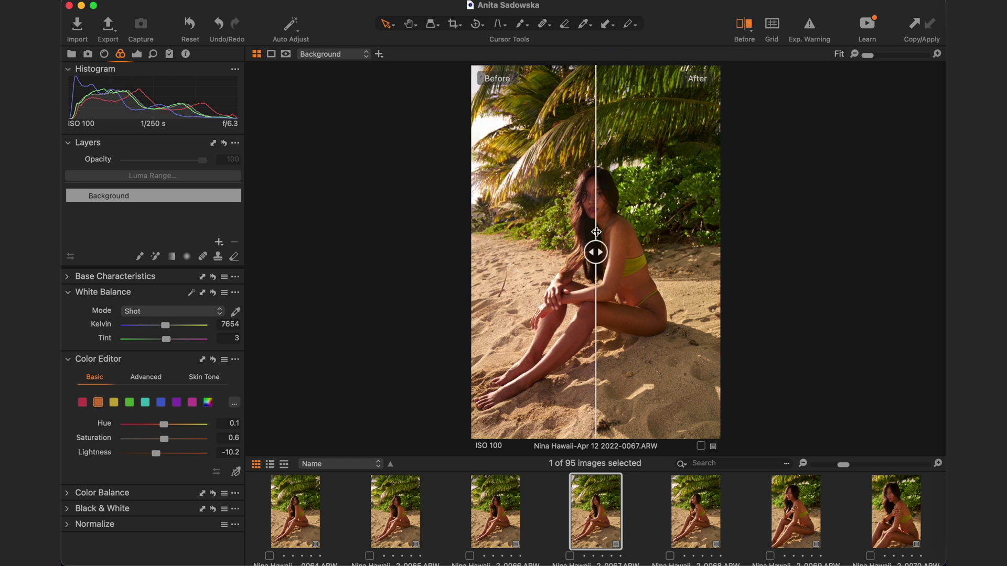
left_click_drag(596, 251, 598, 253)
left_click(747, 26)
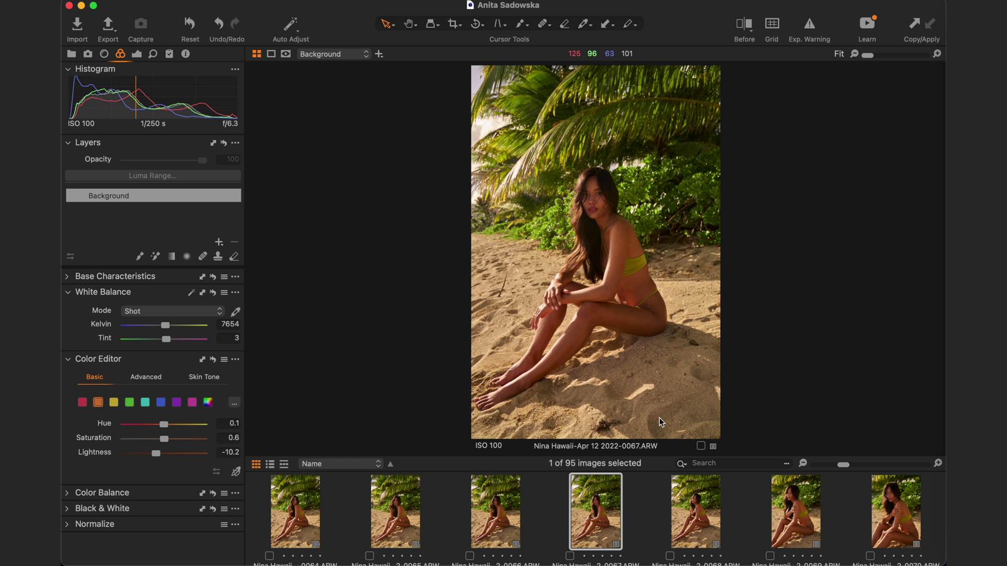
- Move on to image 0070
scroll(793, 514, "down", 1)
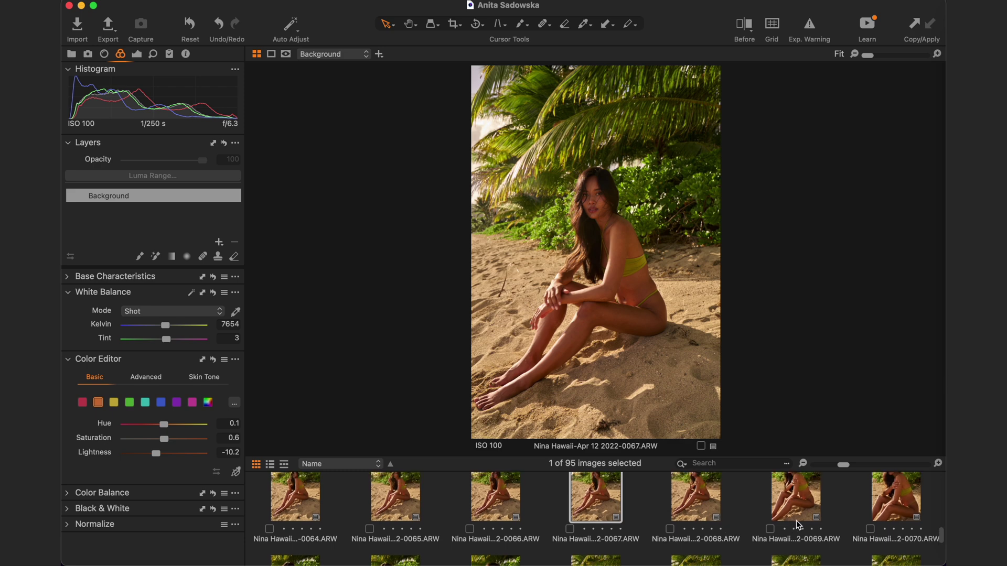
left_click(889, 521)
scroll(889, 522, "down", 5)
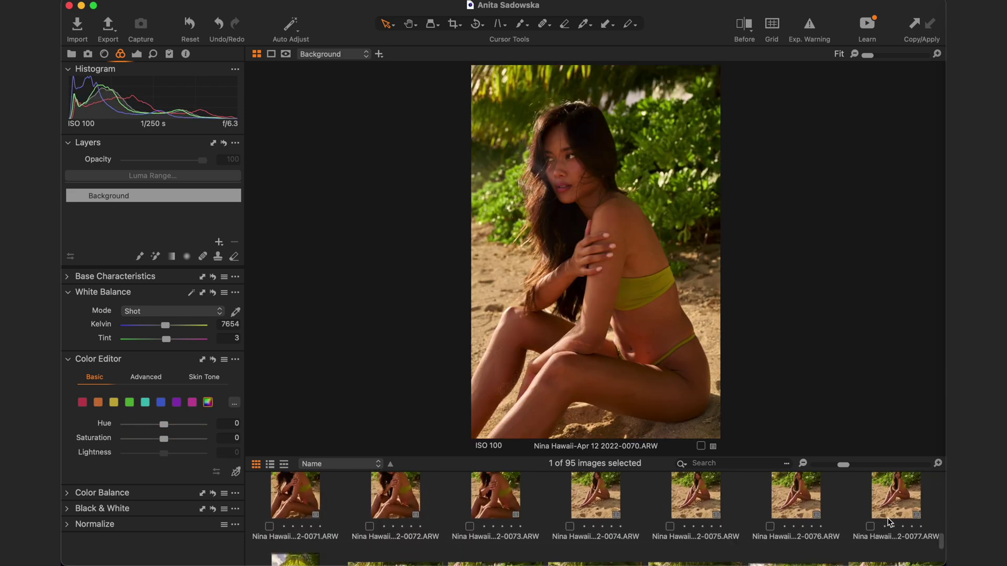
- Select thumbnails 0070–0073 side by side, then add Focus Mask to the toolbar and enable it
left_click(494, 491, "shift")
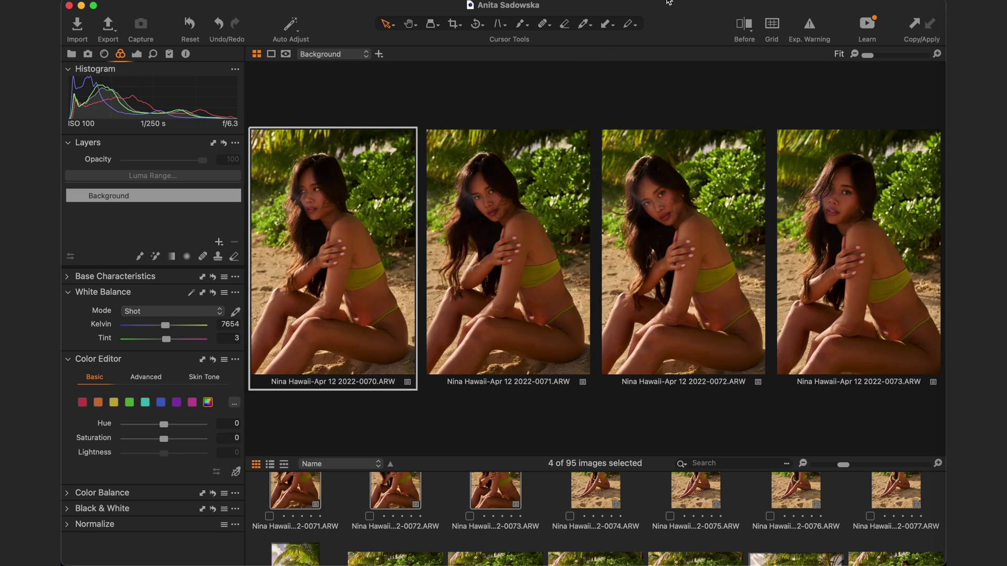
right_click(679, 30)
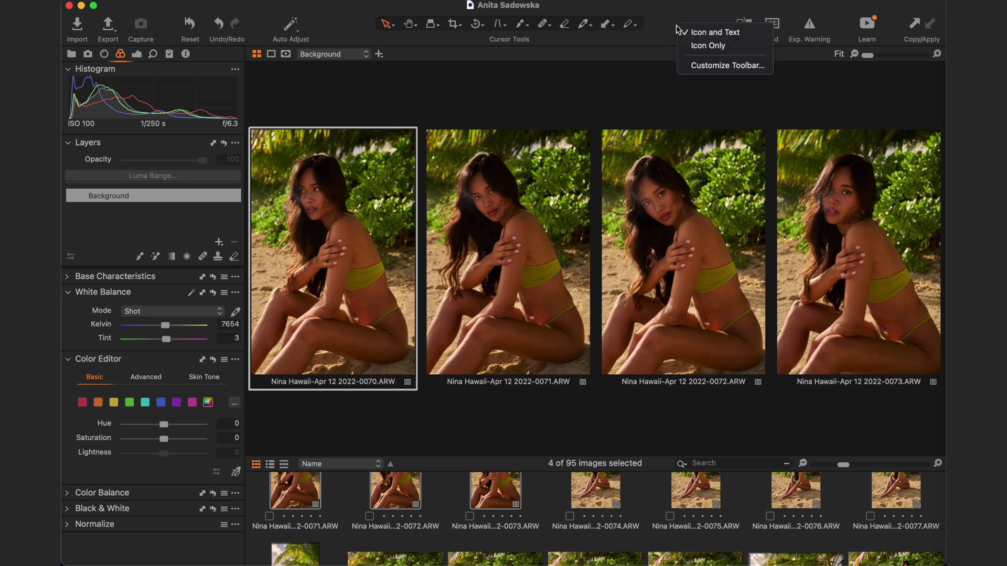
left_click(709, 67)
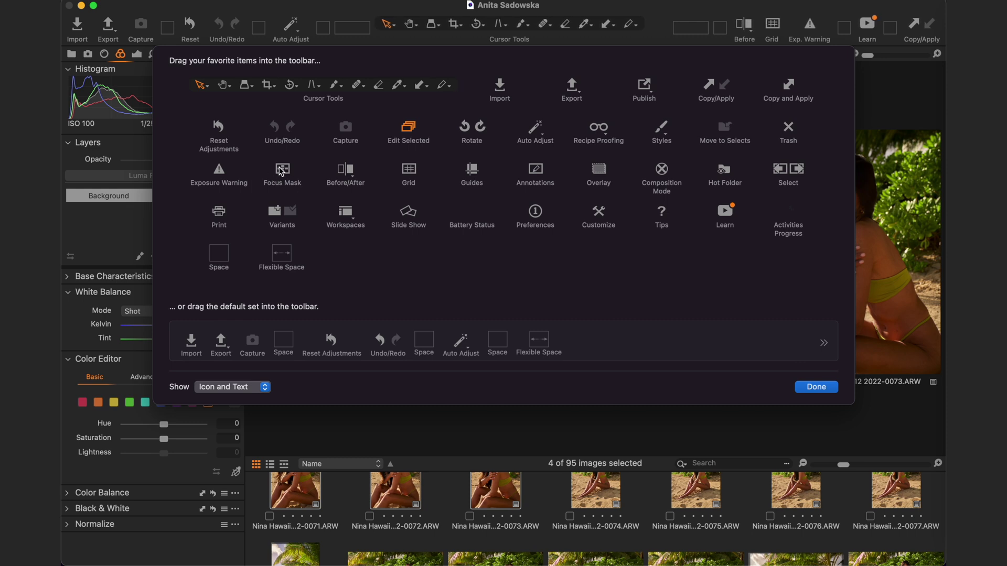
left_click_drag(282, 175, 696, 28)
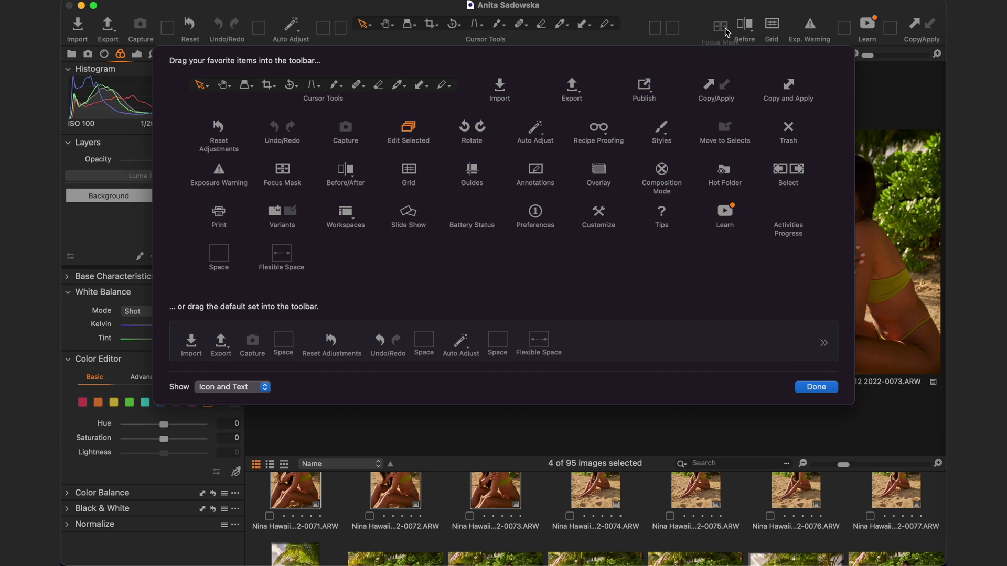
left_click(822, 388)
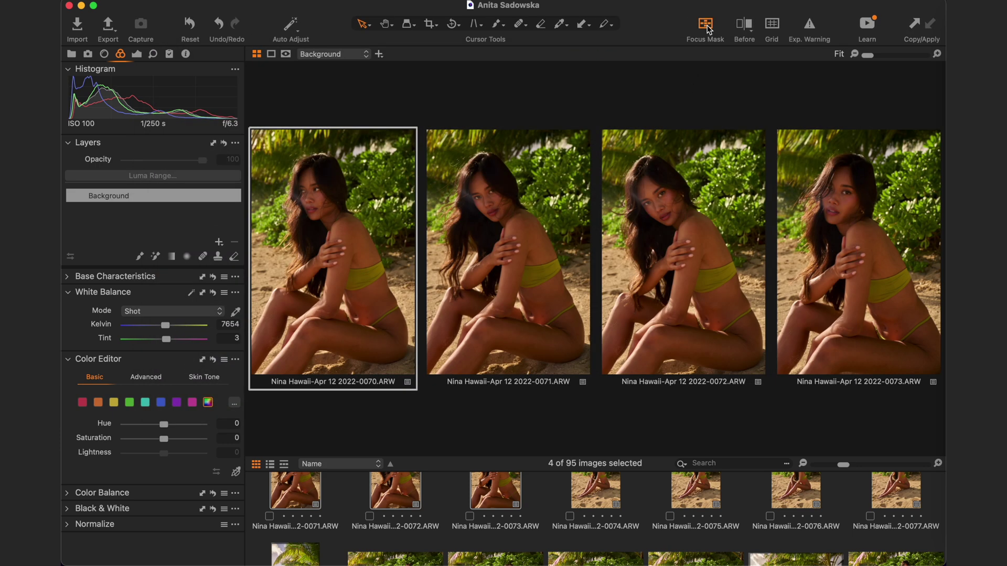
left_click(706, 25)
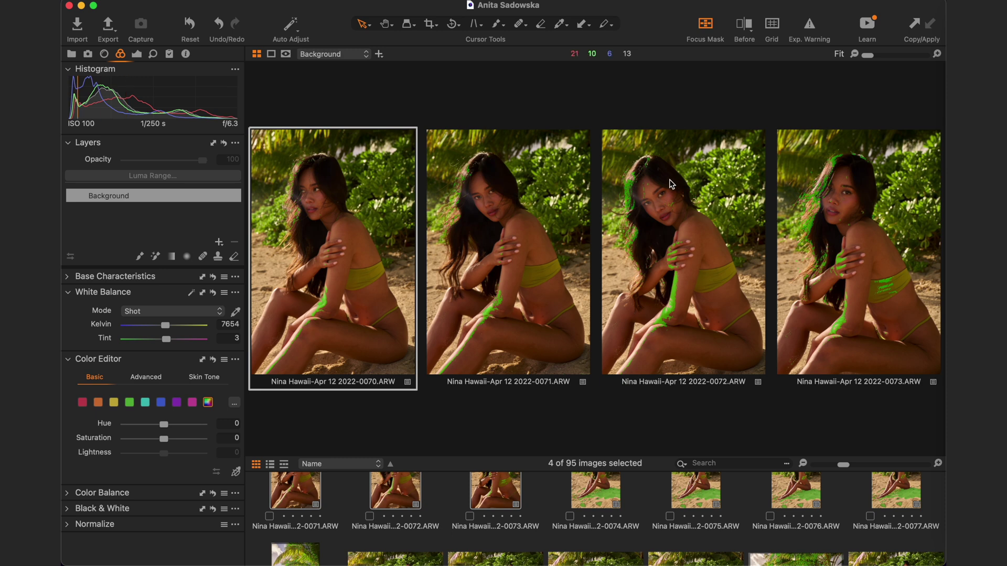
- Zoom the four shots to 17% and make 0071, 0072, 0073, then 0072 the primary image
key("super+equal")
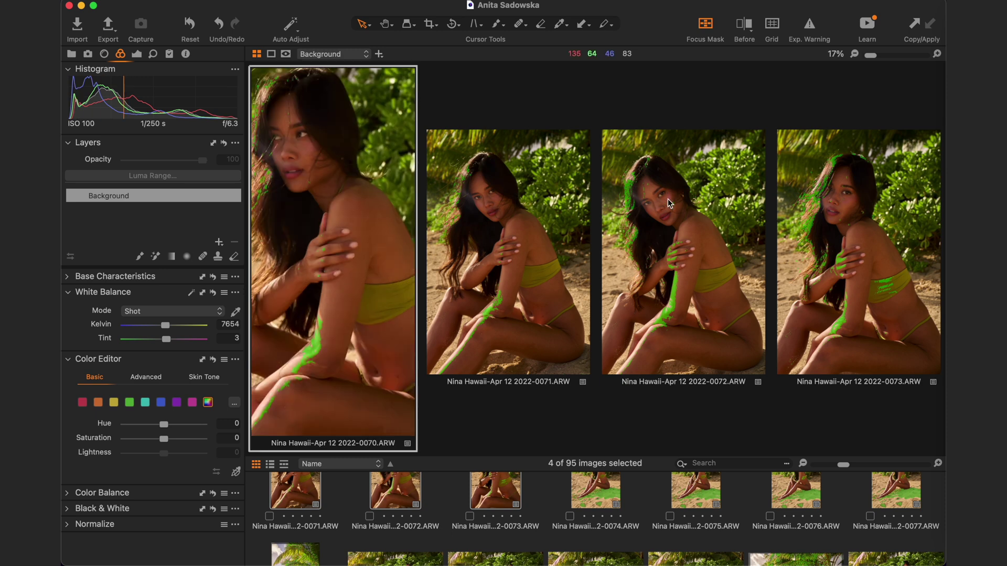
left_click(511, 200)
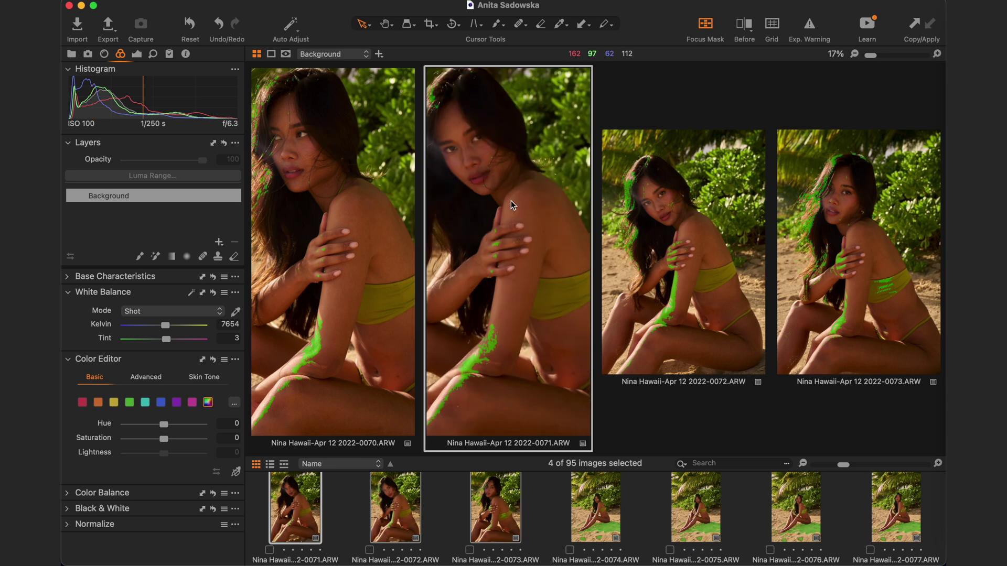
left_click(619, 205)
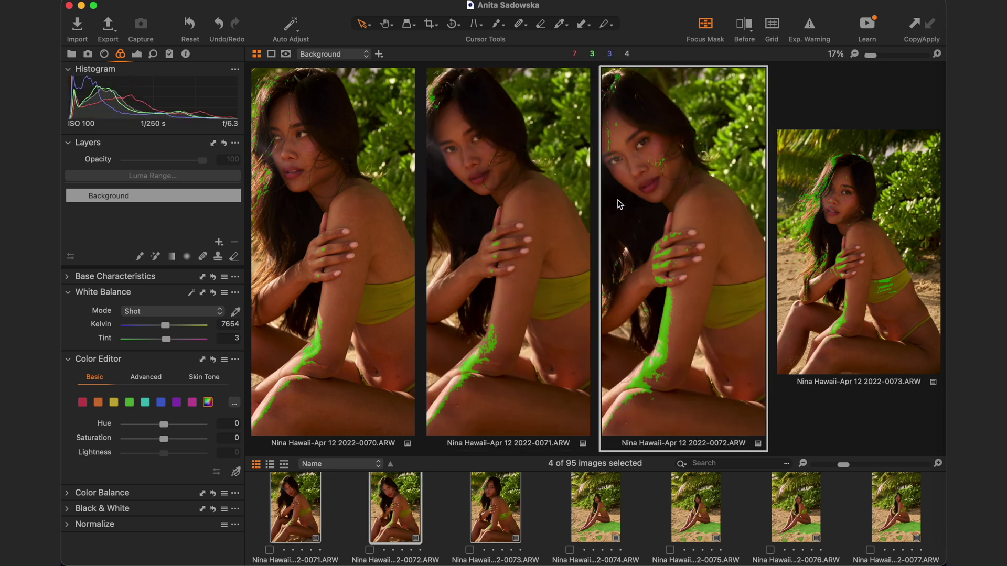
left_click(838, 231)
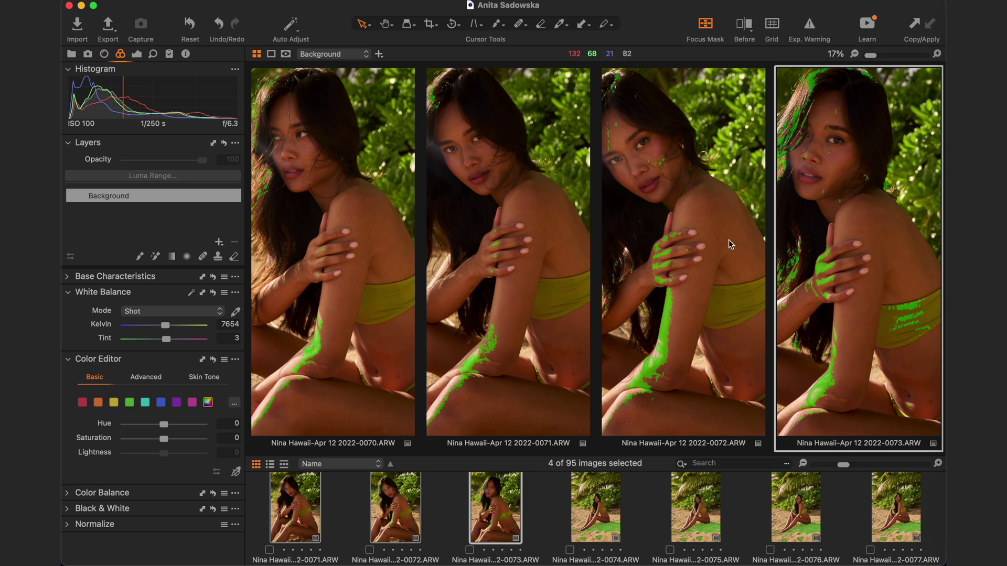
left_click(658, 153)
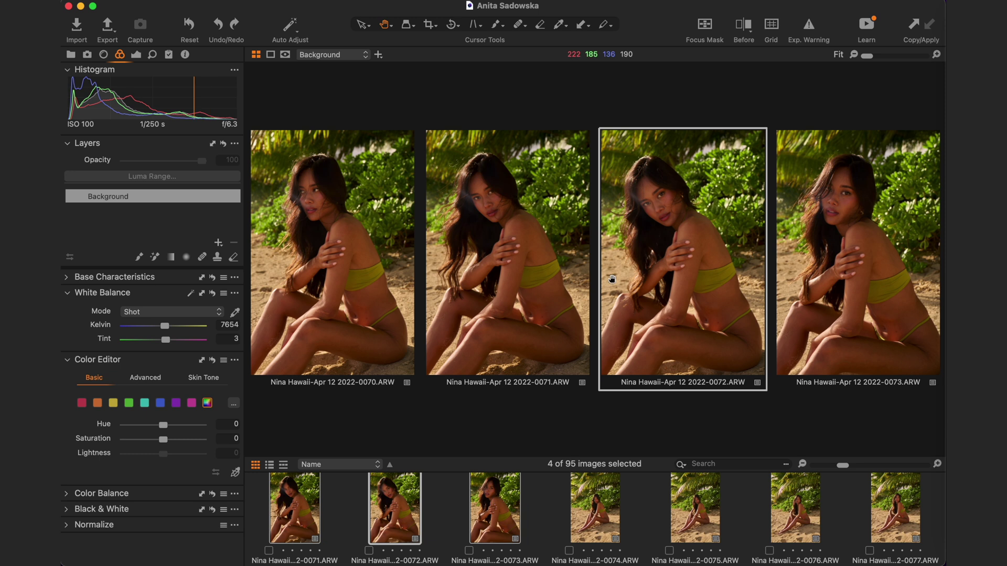
- Give image 0073 a Red colour tag, then show only 0073 in single-image view
left_click(470, 551)
left_click(493, 473)
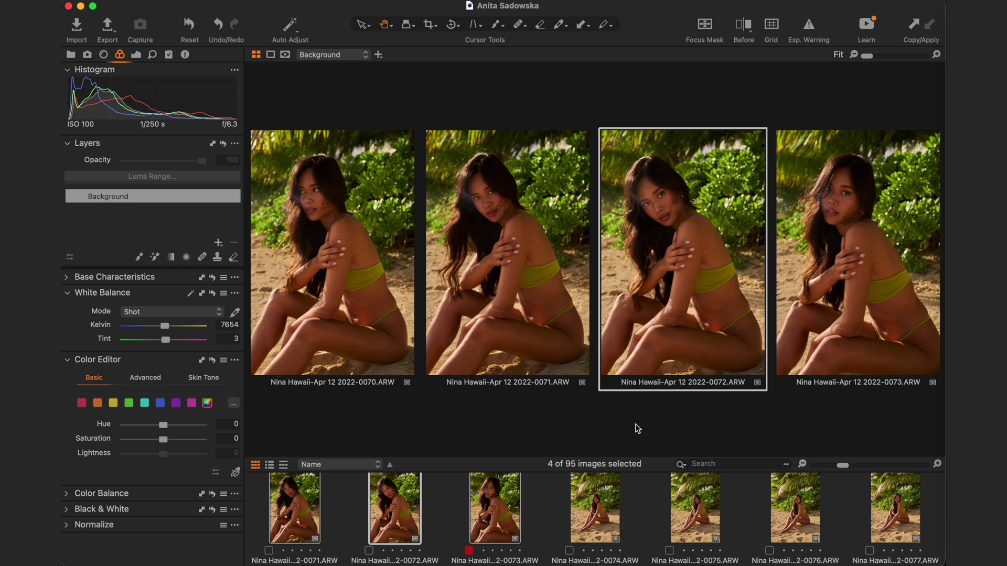
left_click(588, 520)
key("Left")
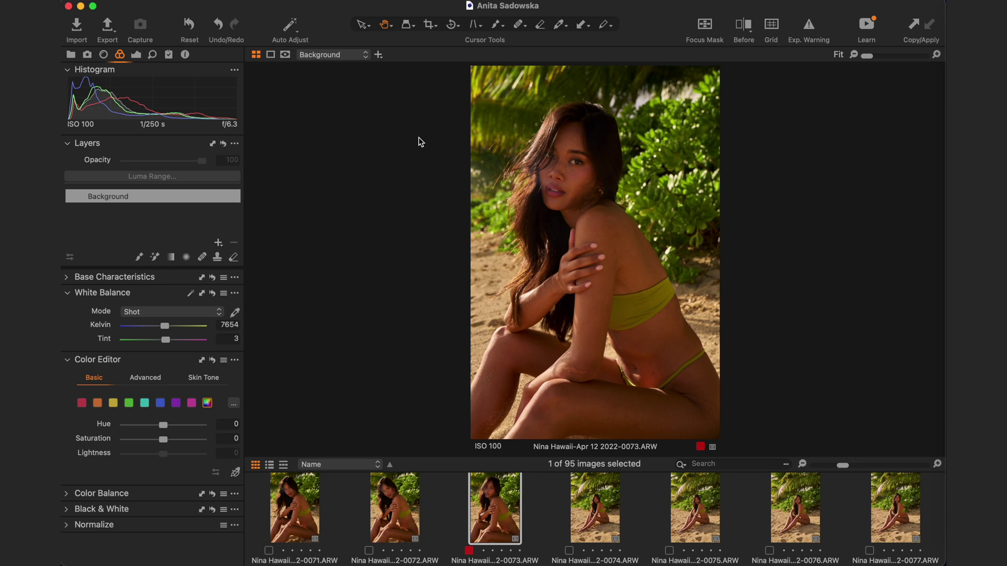
- Crop image 0073 from the top-left to 19.89 × 28.45 in, undoing a trial straighten rotation
key("c")
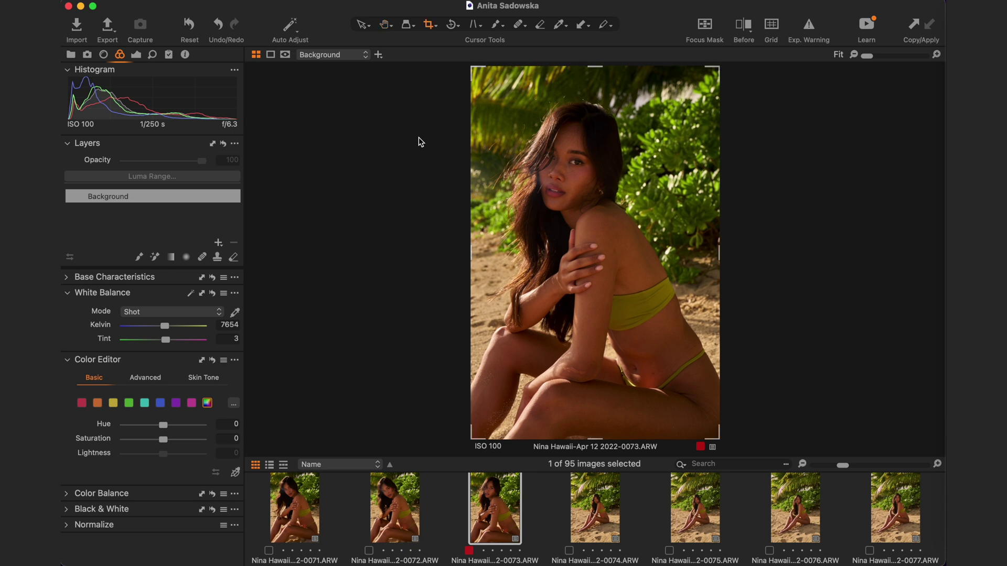
left_click_drag(471, 67, 477, 92)
key("r")
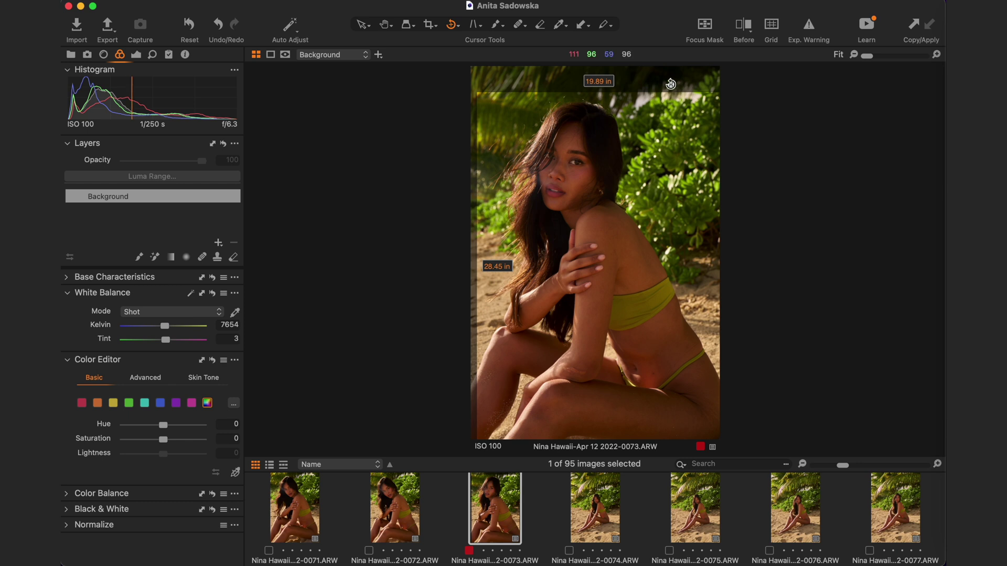
left_click_drag(512, 86, 546, 98)
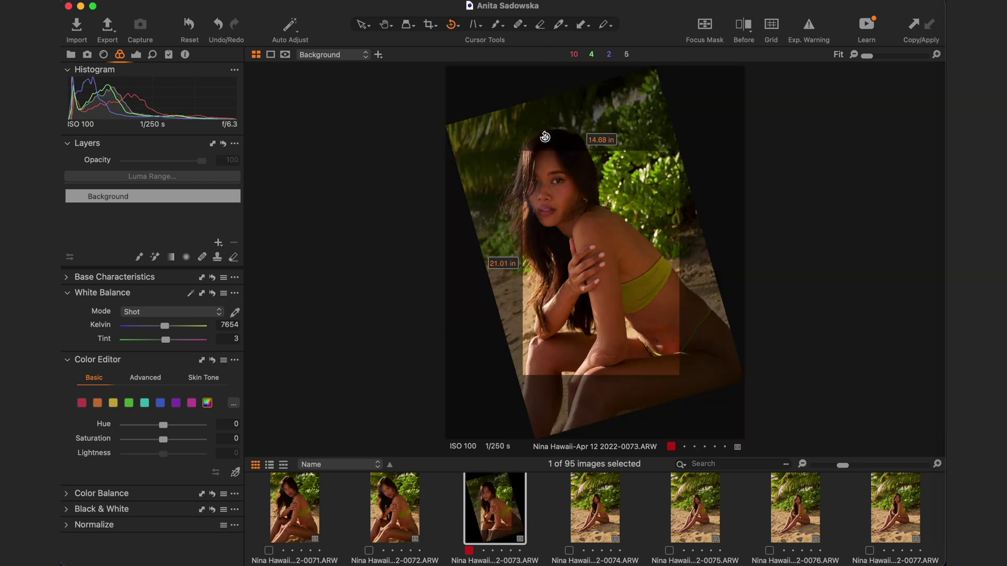
key("super+z")
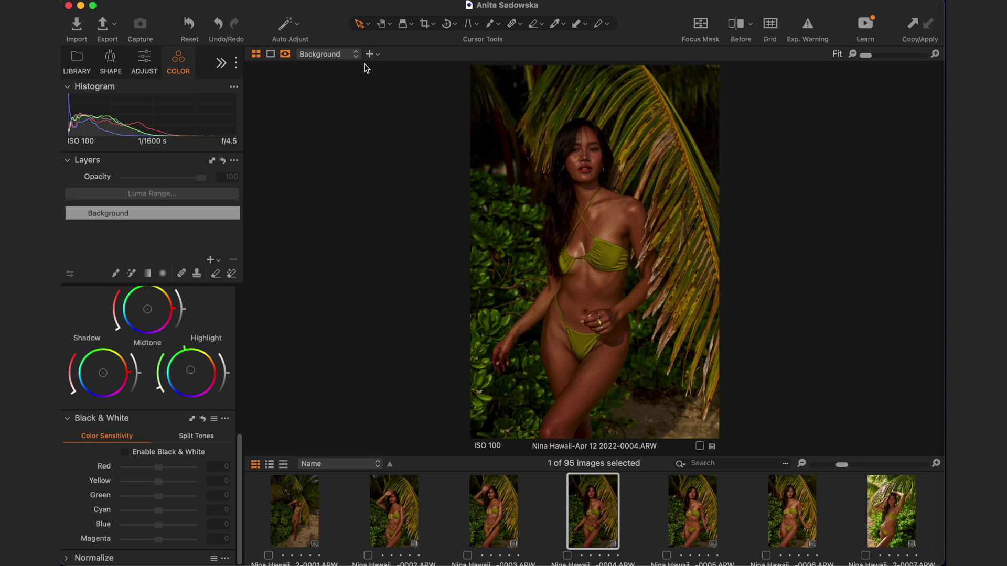
- Generate the full list from Edit Keyboard Shortcuts and scroll through all the shortcuts
left_click(185, 0)
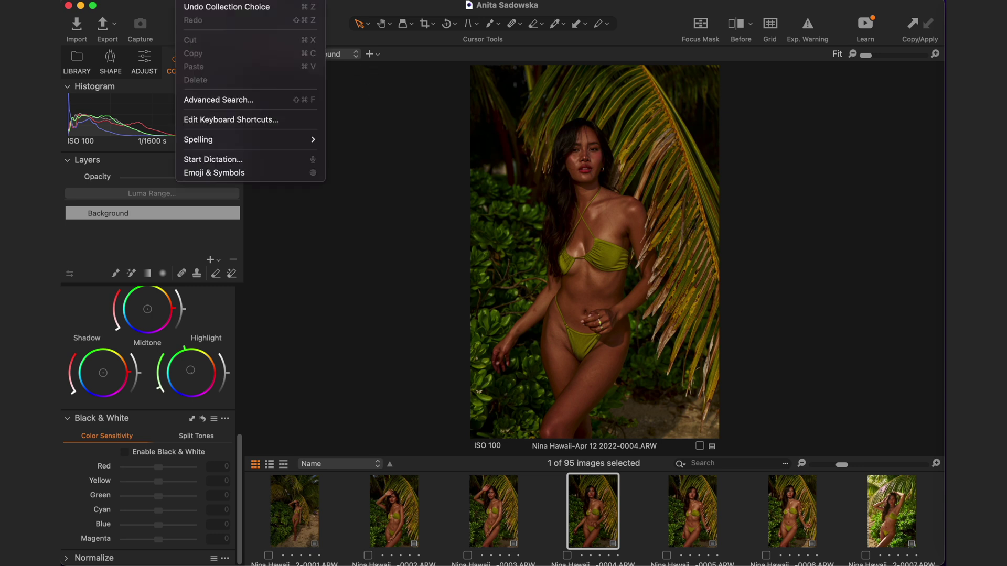
left_click(257, 121)
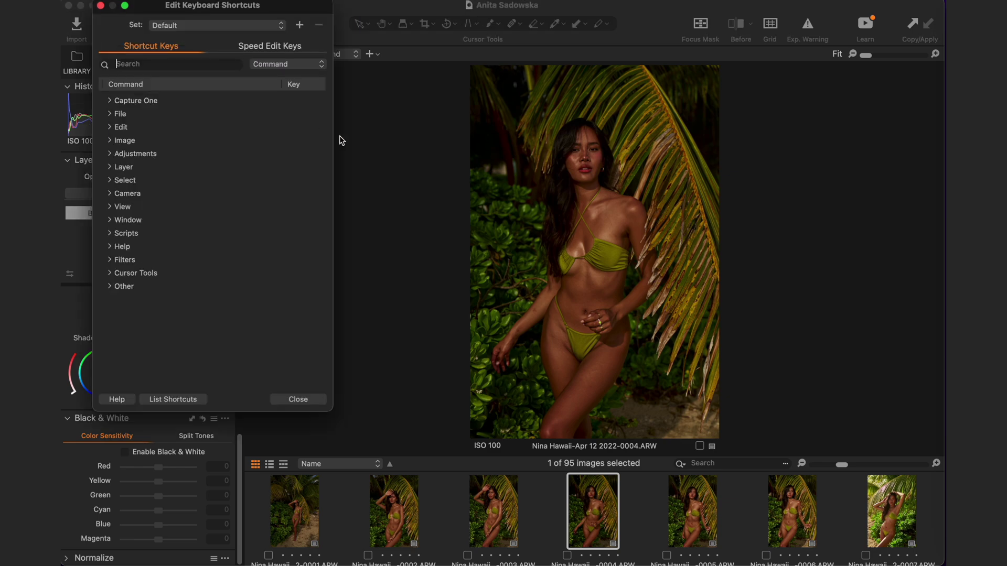
left_click(175, 400)
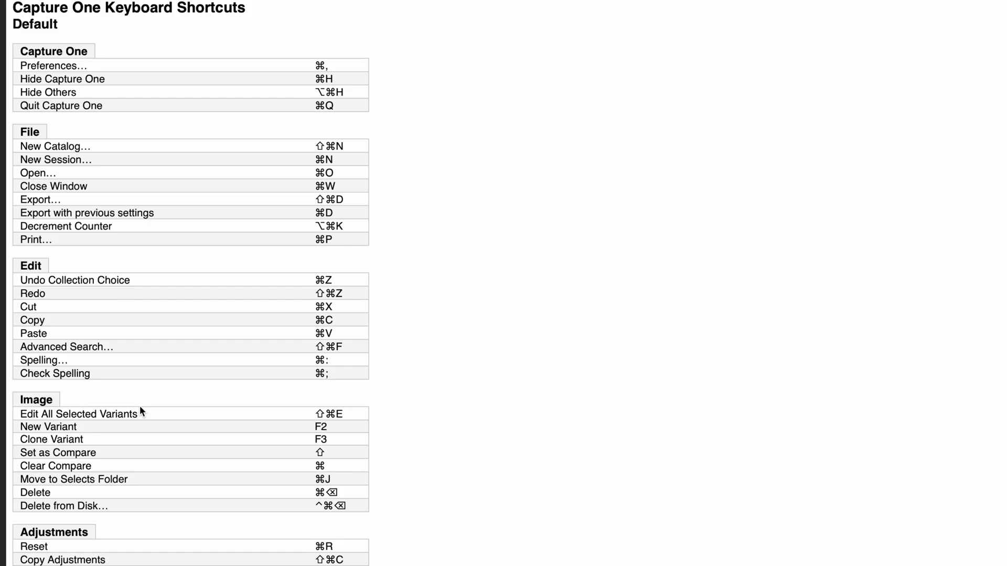
scroll(174, 287, "down", 10)
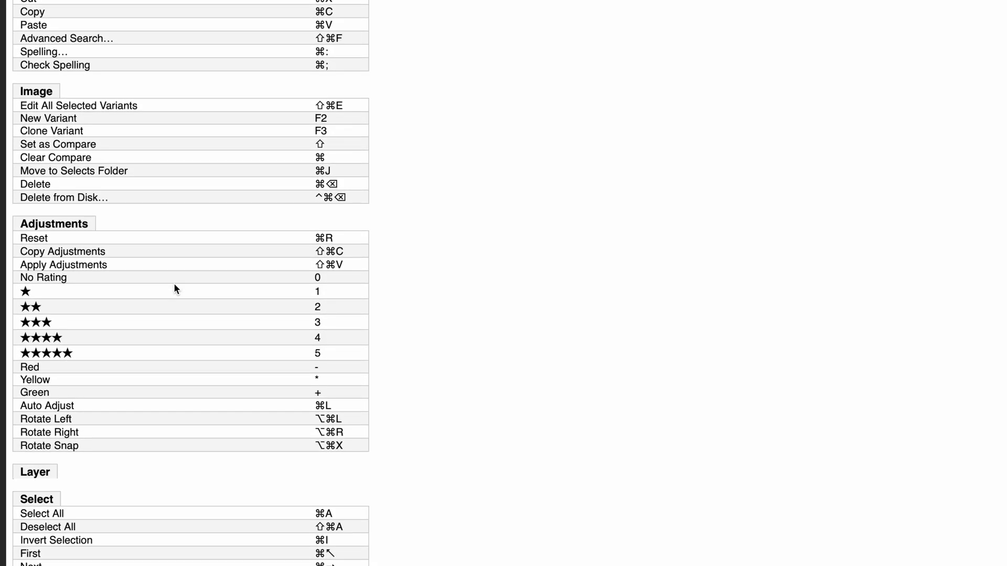
scroll(174, 288, "down", 10)
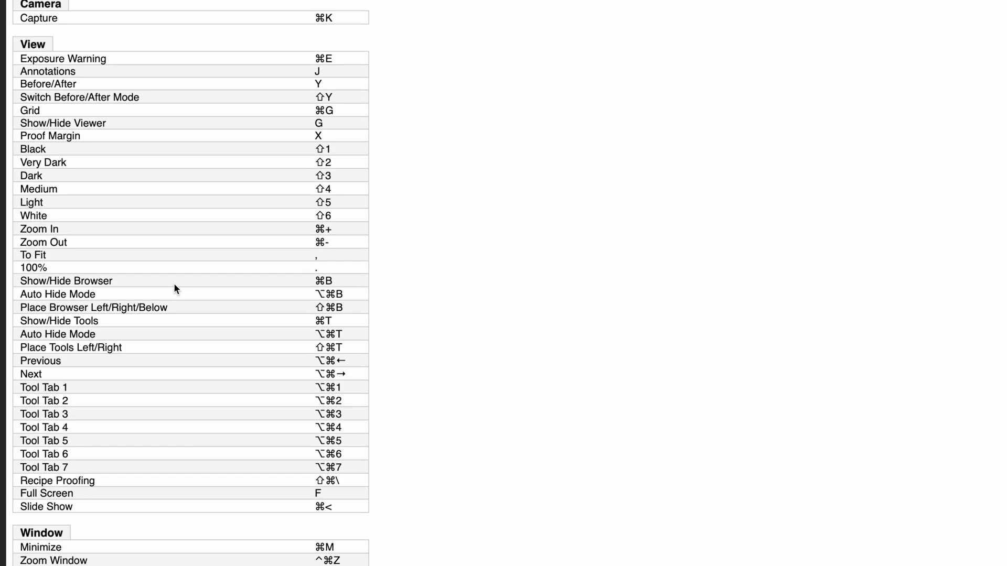
scroll(174, 287, "down", 5)
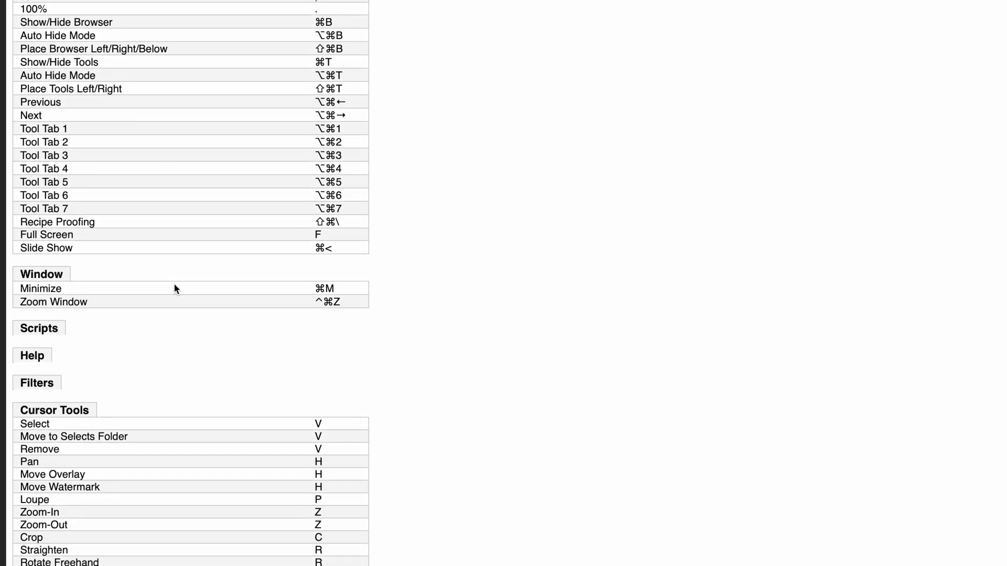
scroll(175, 288, "down", 4)
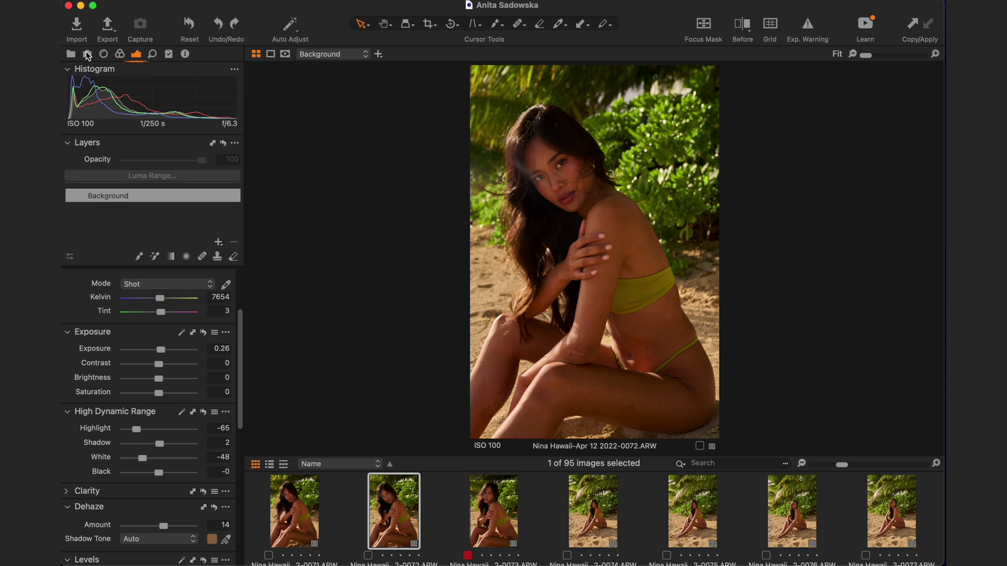
- Remove the Capture tool tab from the tool tabs and confirm the removal
left_click(87, 54)
right_click(87, 55)
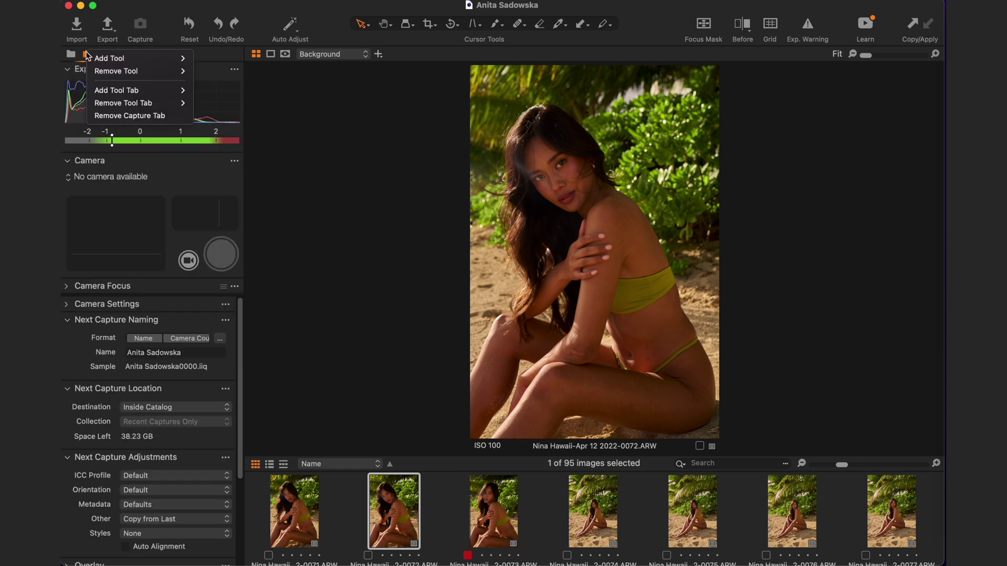
mouse_move(131, 71)
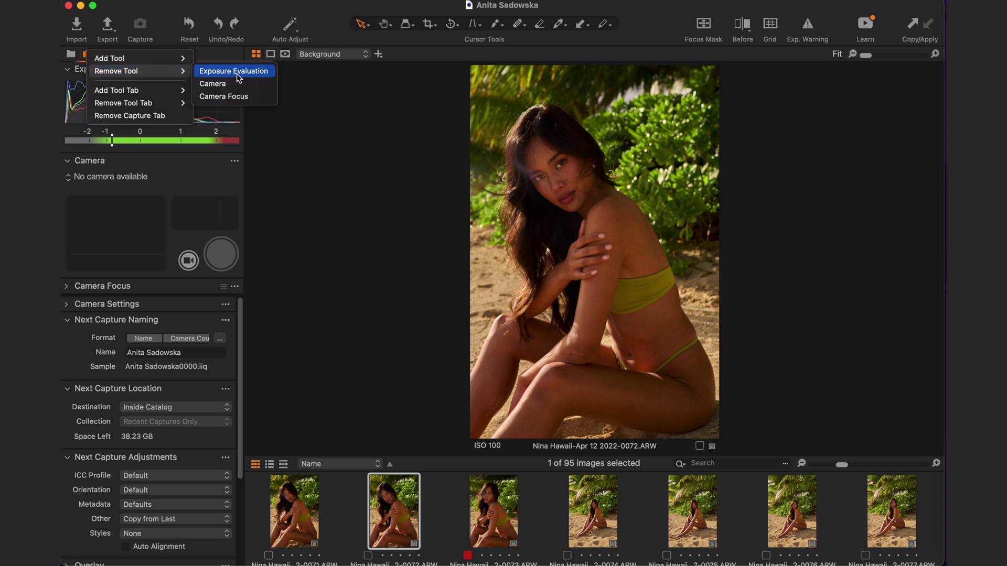
mouse_move(168, 103)
left_click(231, 116)
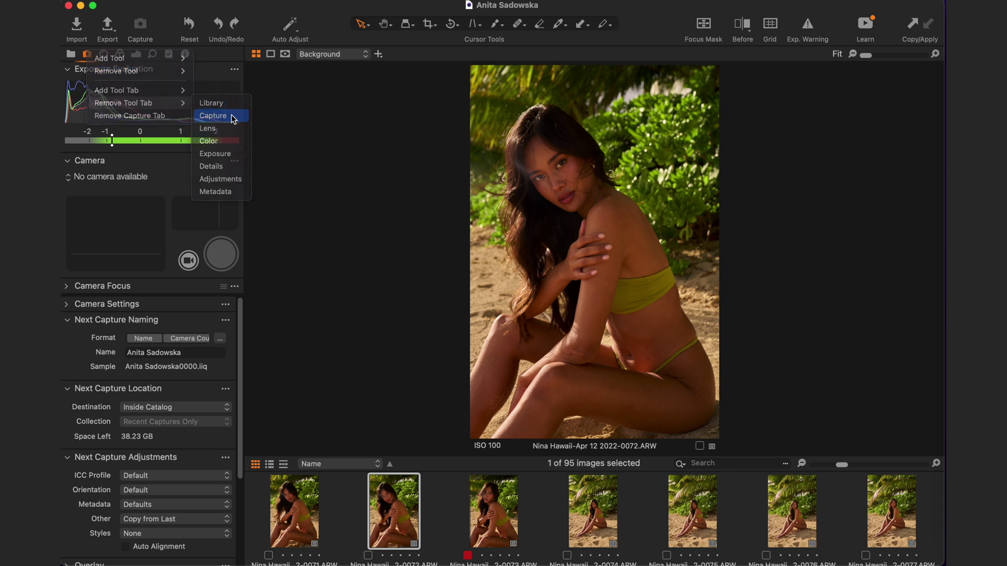
left_click(544, 220)
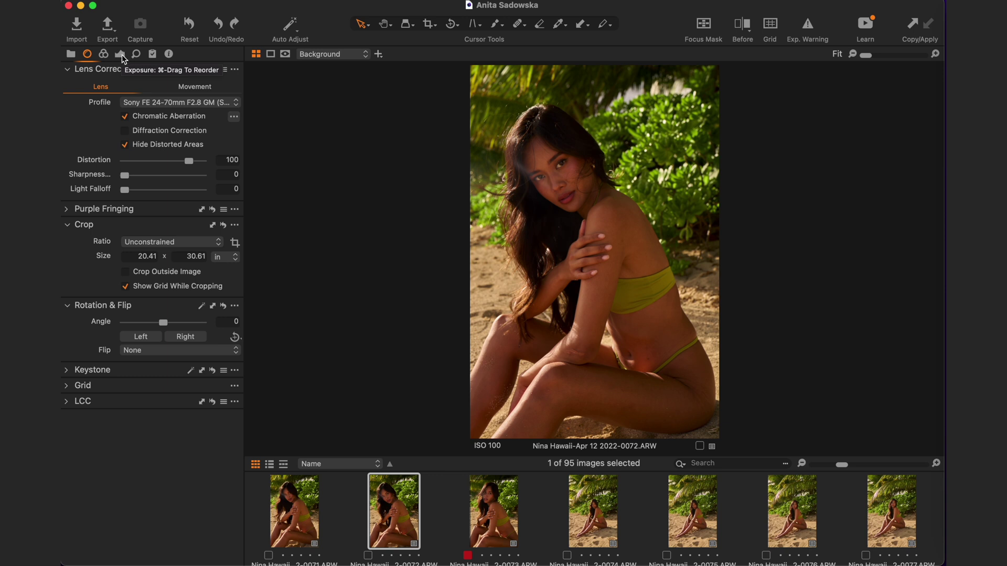
- Move the Exposure tool tab ahead of the Color tab and view its tools
left_click(104, 54)
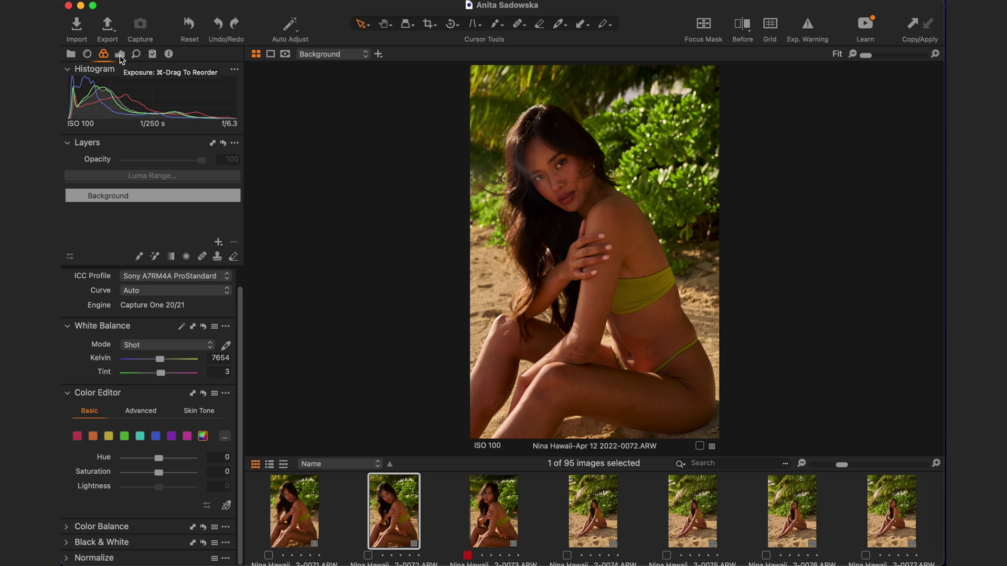
left_click_drag(121, 59, 104, 57)
left_click(102, 55)
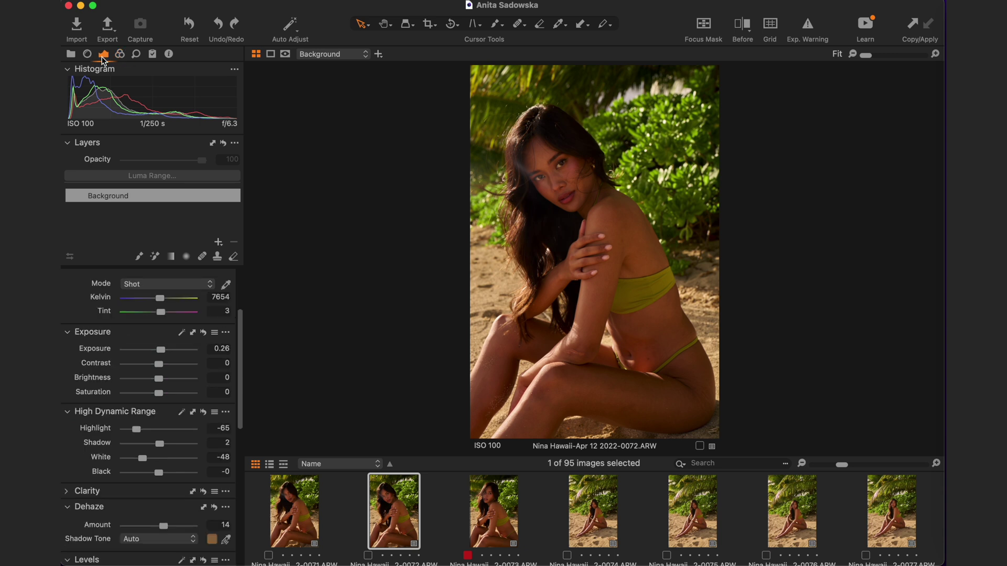
scroll(120, 388, "down", 2)
scroll(120, 388, "up", 5)
left_click(123, 55)
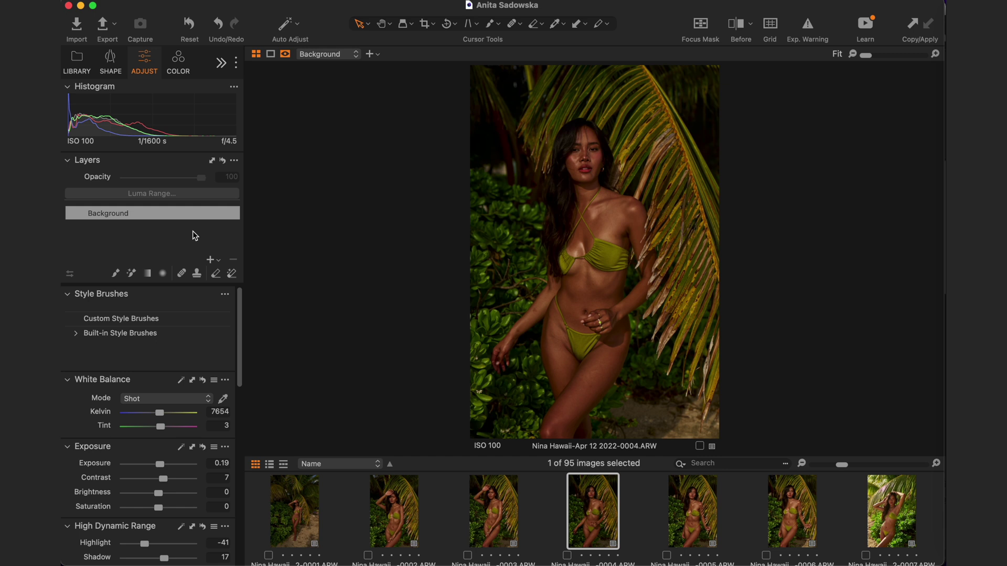
scroll(178, 316, "down", 3)
scroll(179, 319, "down", 6)
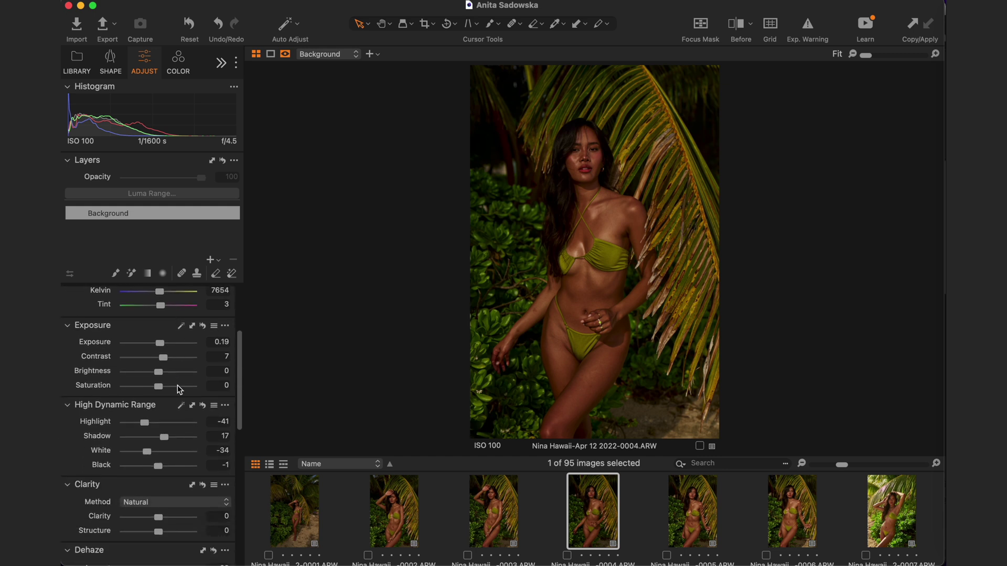
scroll(180, 390, "down", 6)
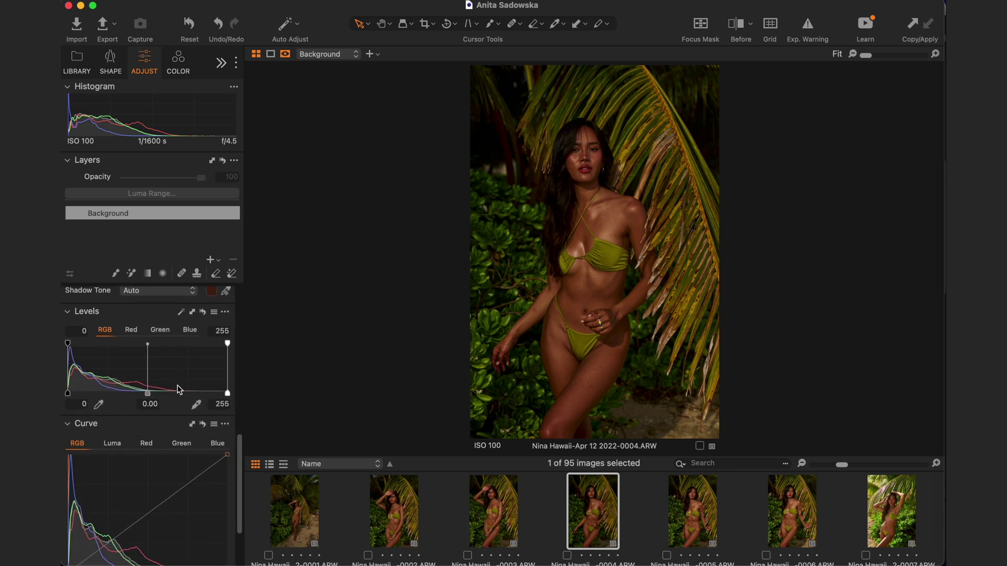
scroll(179, 389, "up", 3)
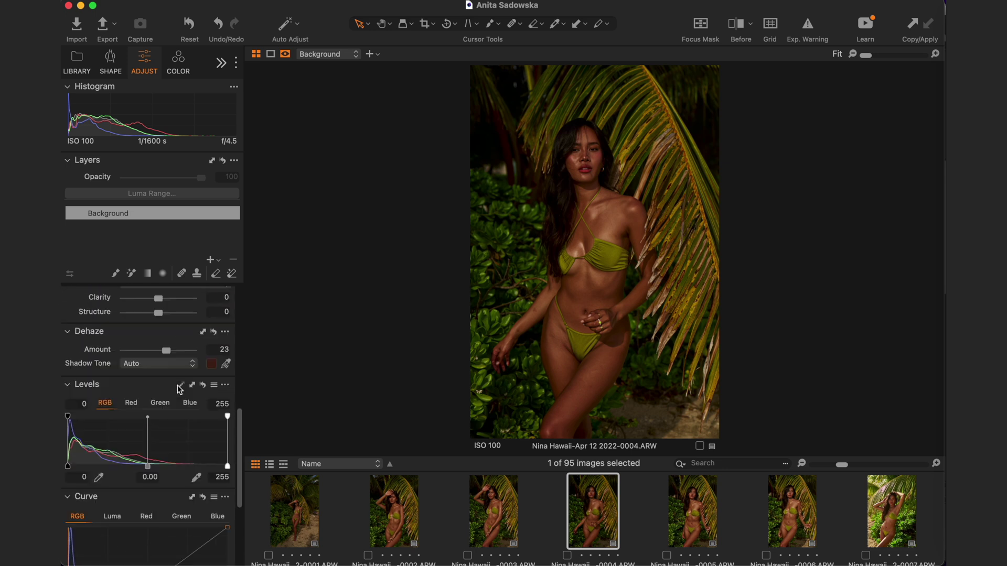
left_click(181, 68)
scroll(170, 371, "up", 5)
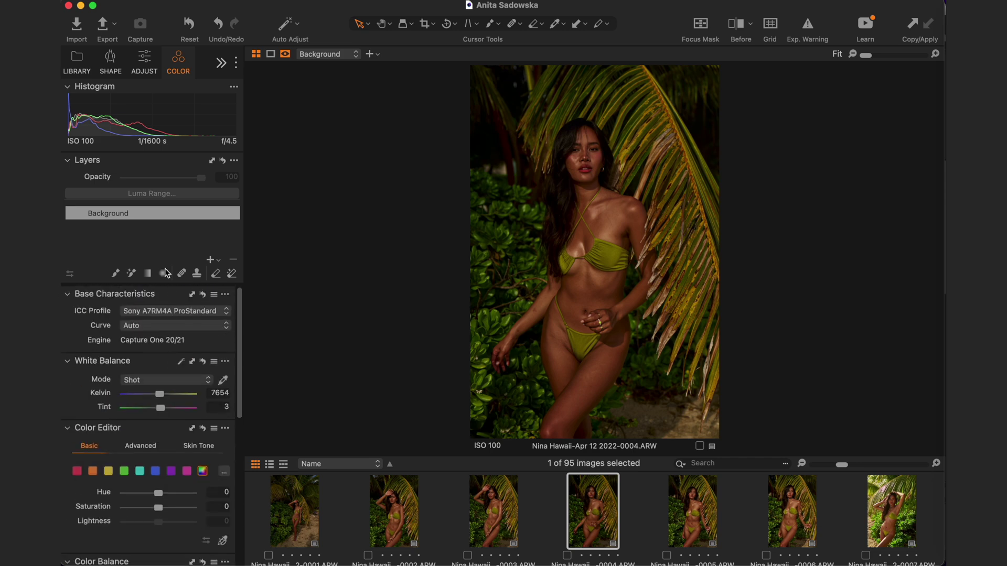
left_click(144, 61)
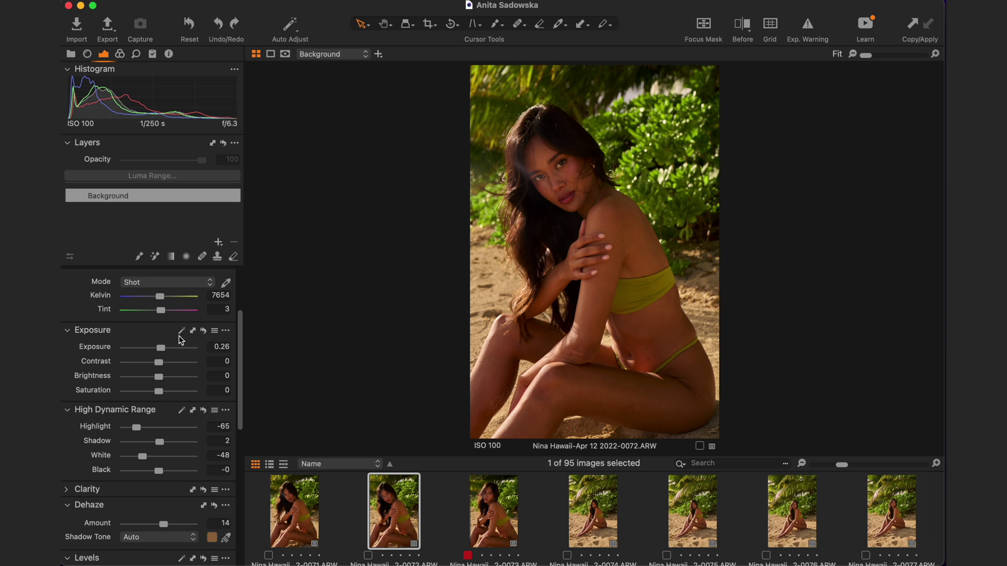
- Review the Exposure tab tools and expand the Clarity adjustments
scroll(181, 340, "down", 5)
scroll(181, 340, "down", 2)
scroll(181, 340, "up", 3)
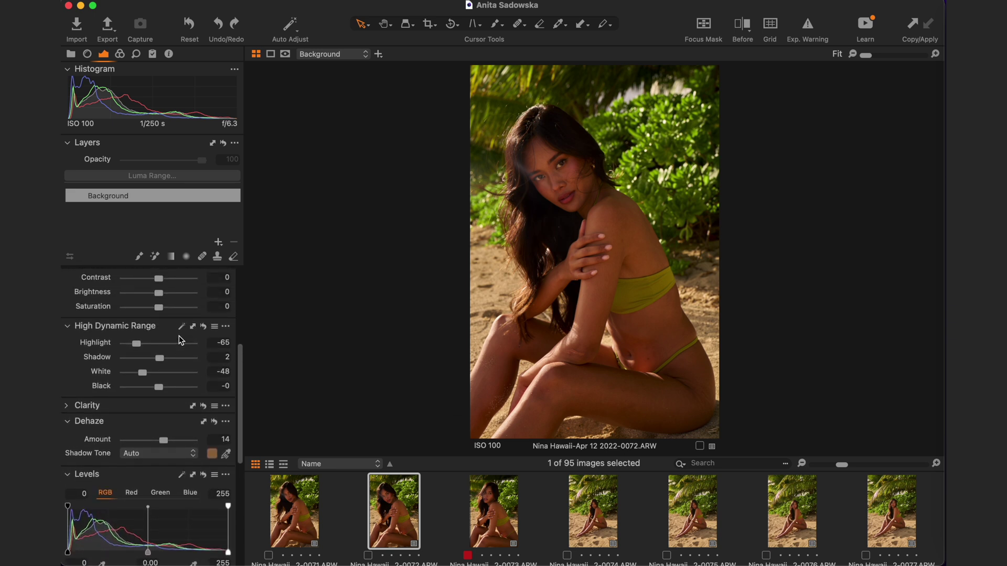
scroll(181, 339, "down", 2)
scroll(180, 340, "up", 6)
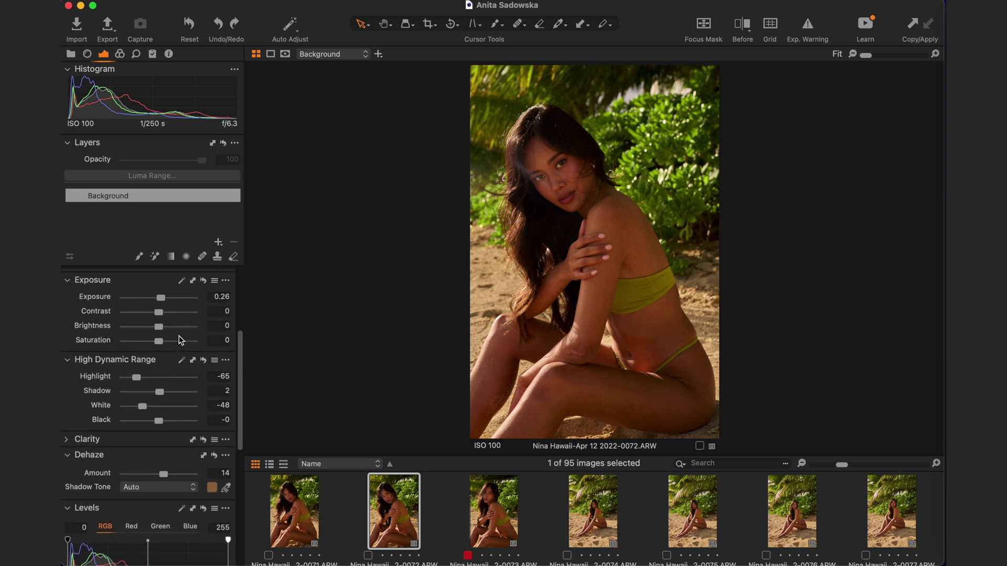
scroll(181, 340, "up", 4)
scroll(181, 339, "down", 2)
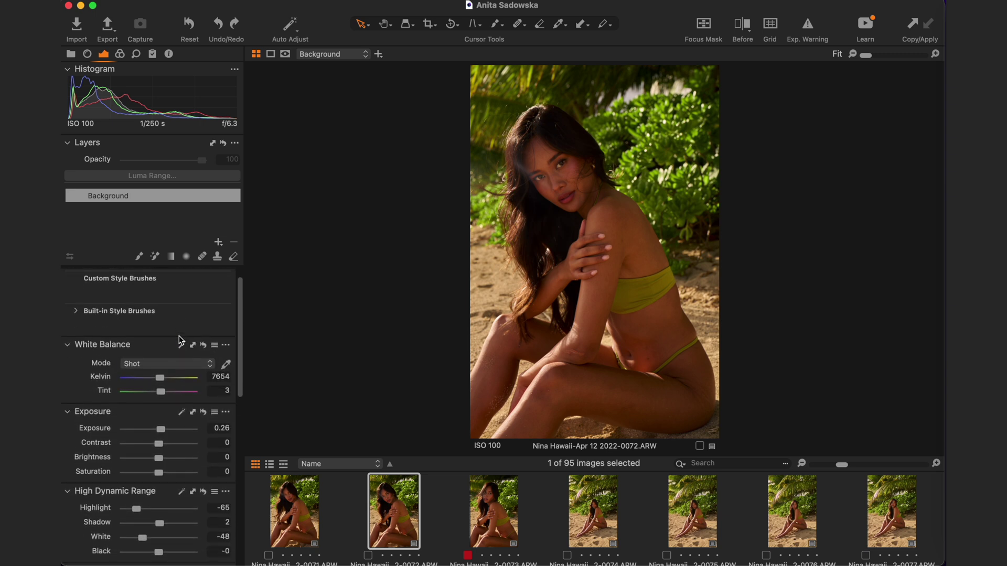
scroll(181, 340, "down", 2)
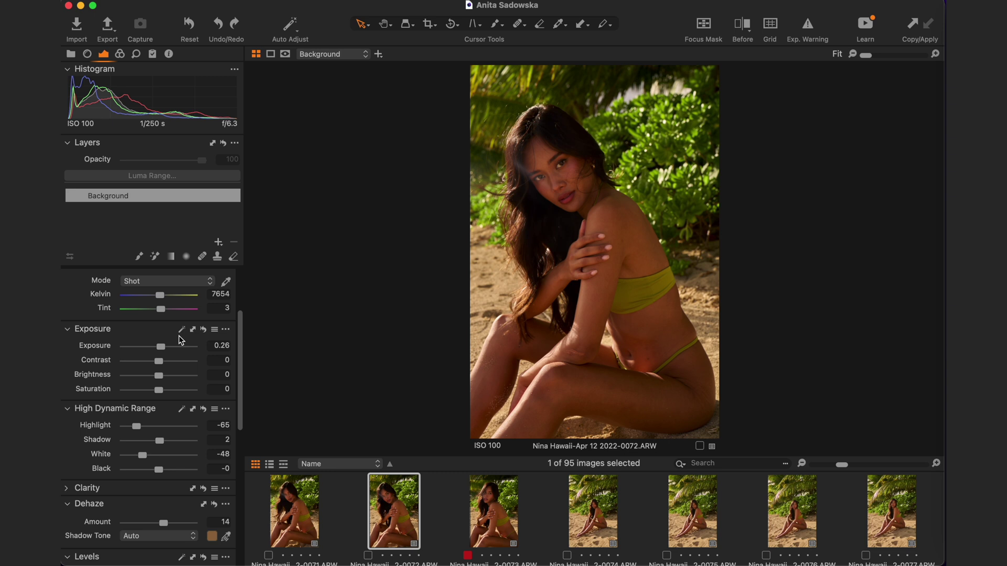
scroll(181, 340, "down", 2)
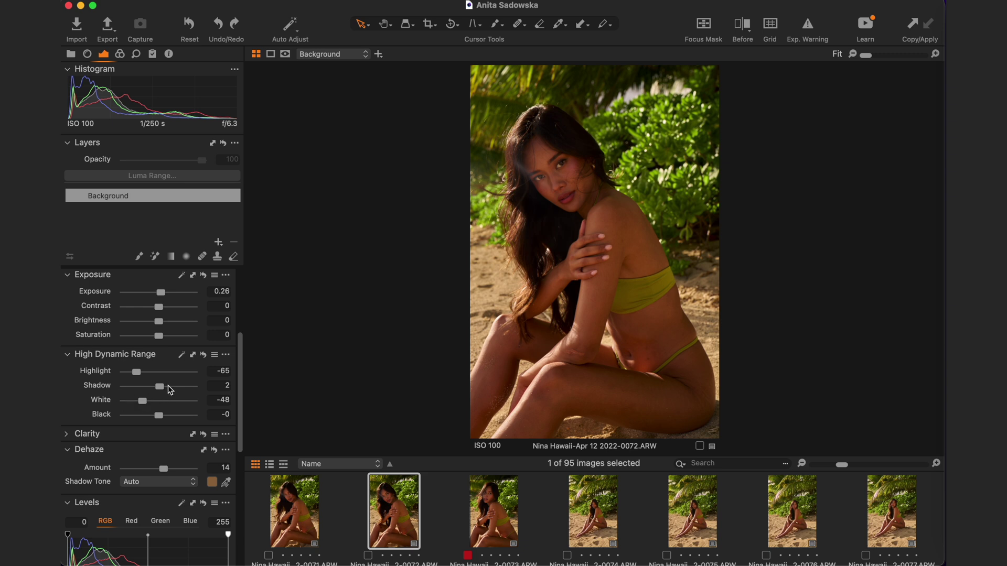
scroll(188, 420, "down", 2)
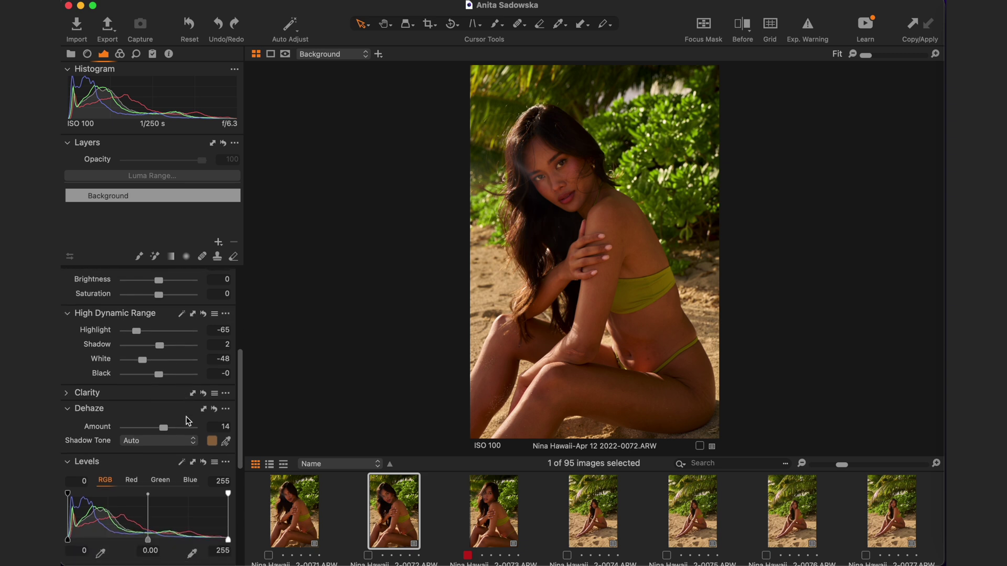
left_click(73, 397)
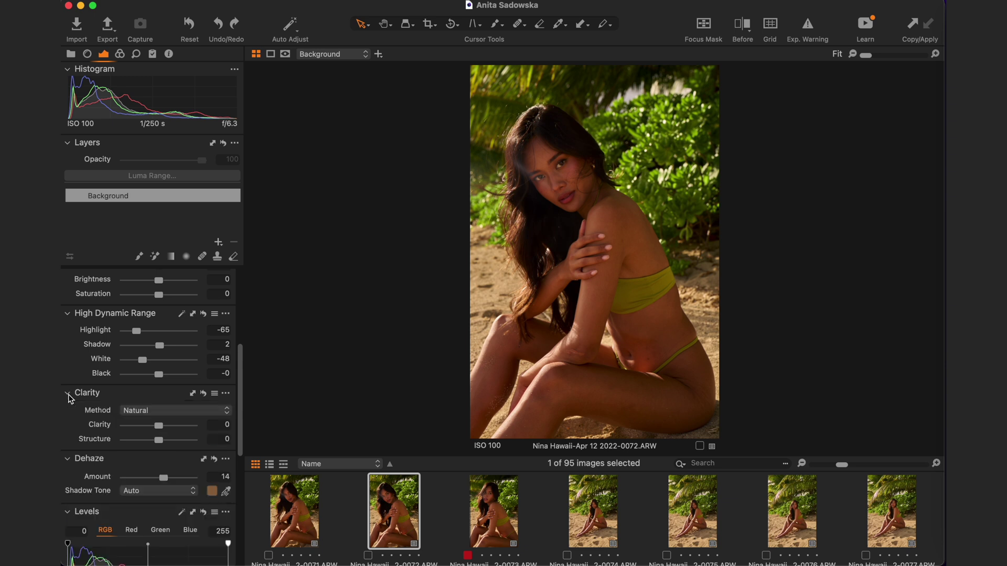
scroll(134, 416, "down", 3)
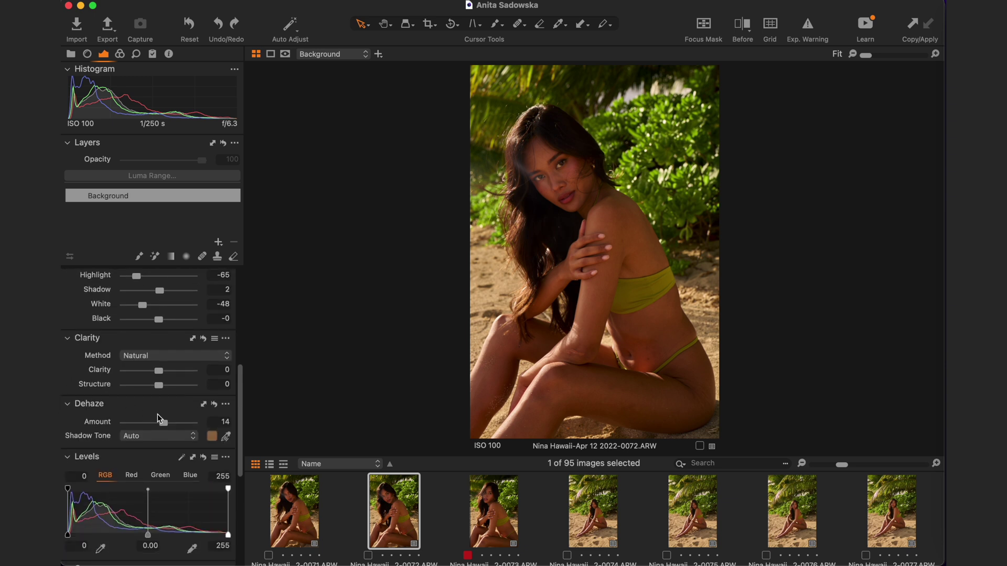
scroll(203, 432, "down", 10)
scroll(203, 432, "up", 15)
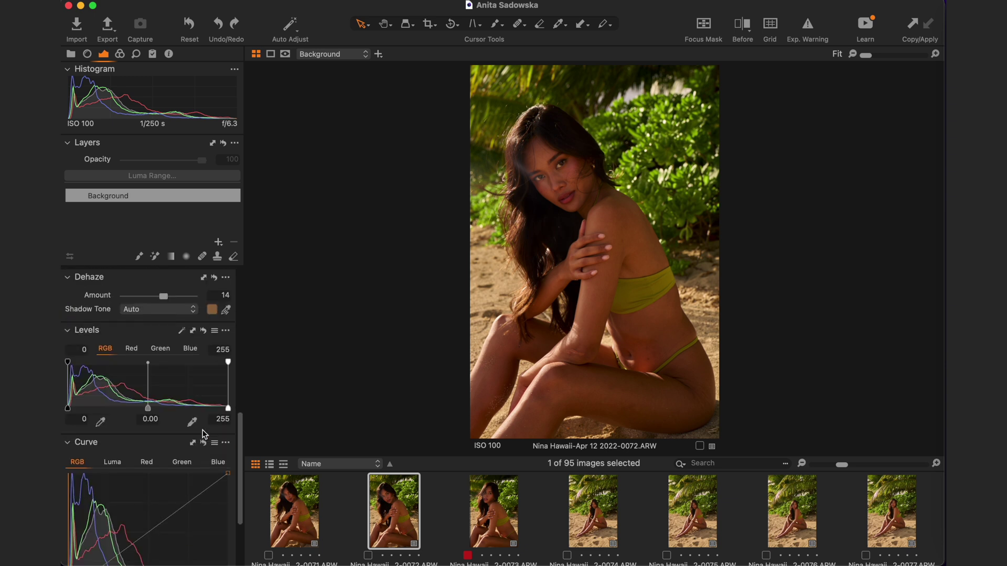
- Inspect the Color Editor's skin tone and orange, yellow, green, blue ranges, then open Styles and Presets
left_click(120, 54)
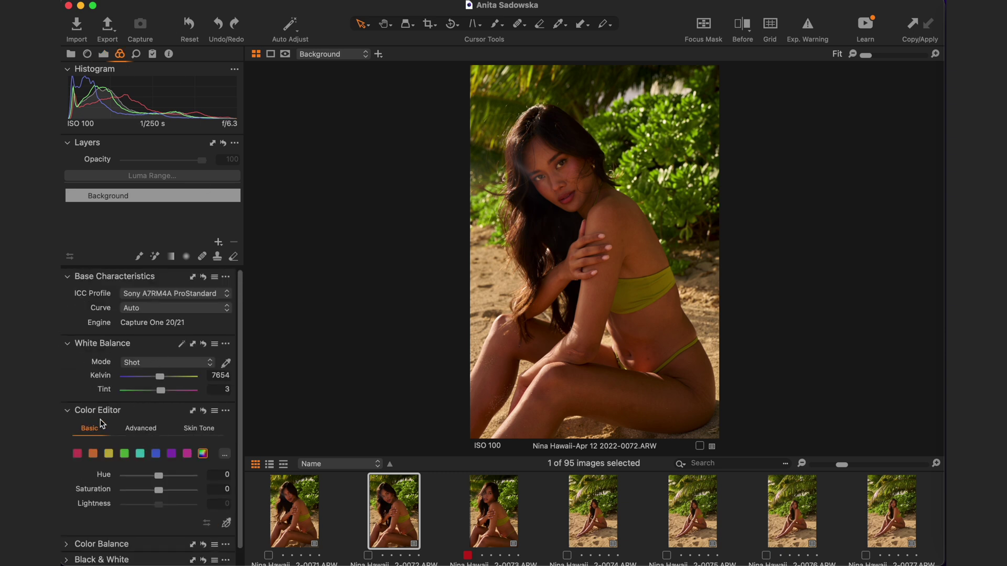
left_click(202, 429)
scroll(186, 489, "down", 5)
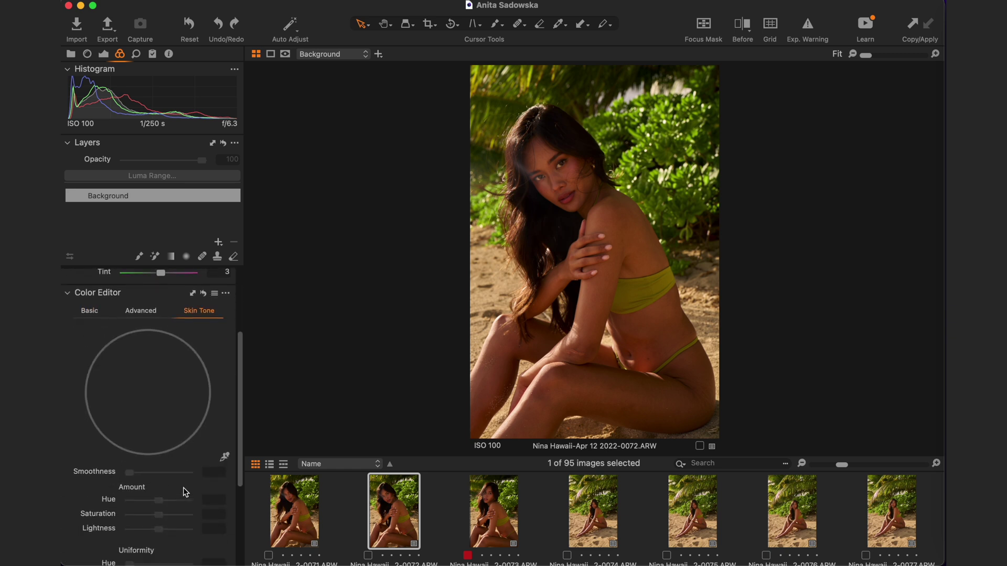
left_click(89, 316)
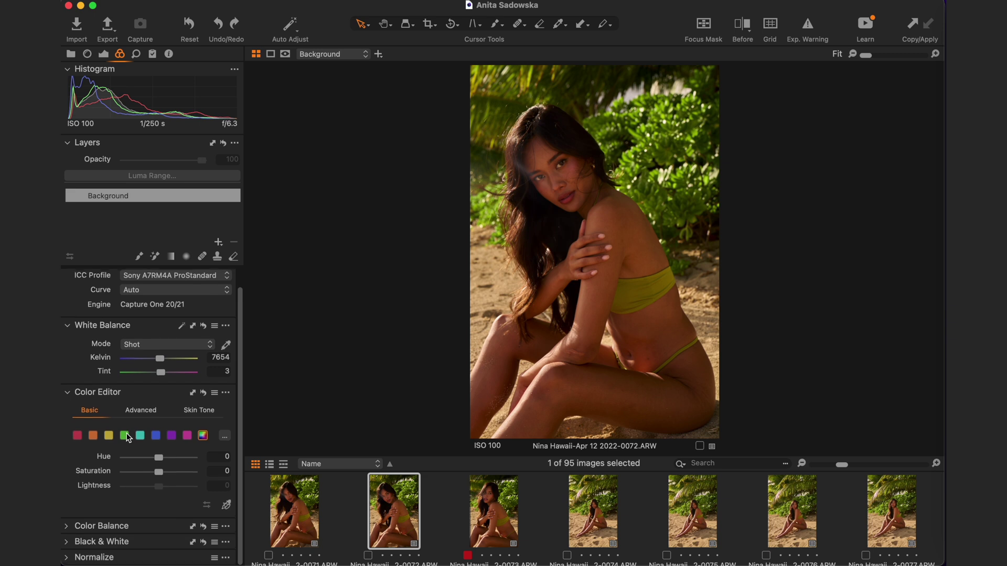
left_click(93, 437)
left_click(110, 438)
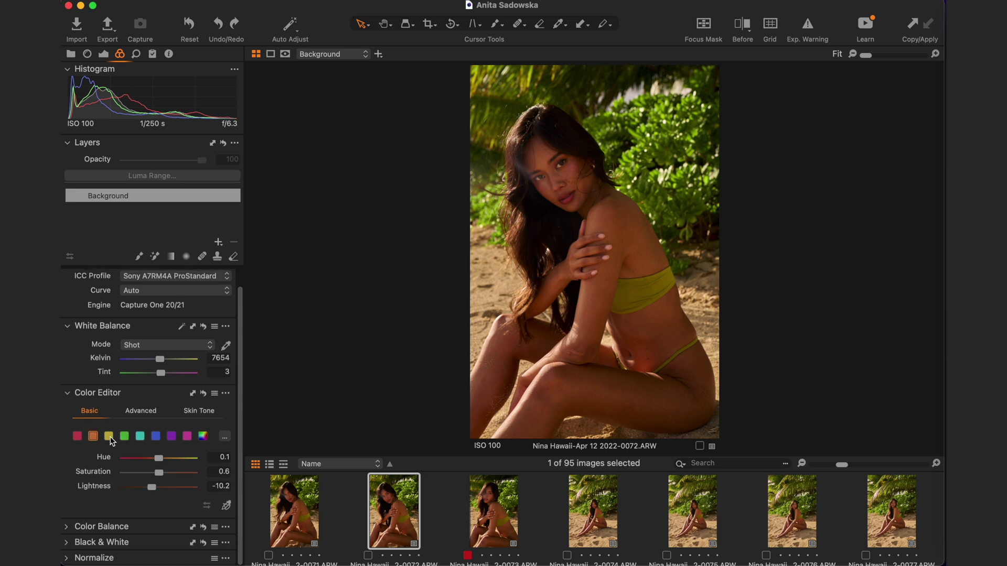
left_click(124, 438)
left_click(157, 438)
scroll(160, 451, "down", 1)
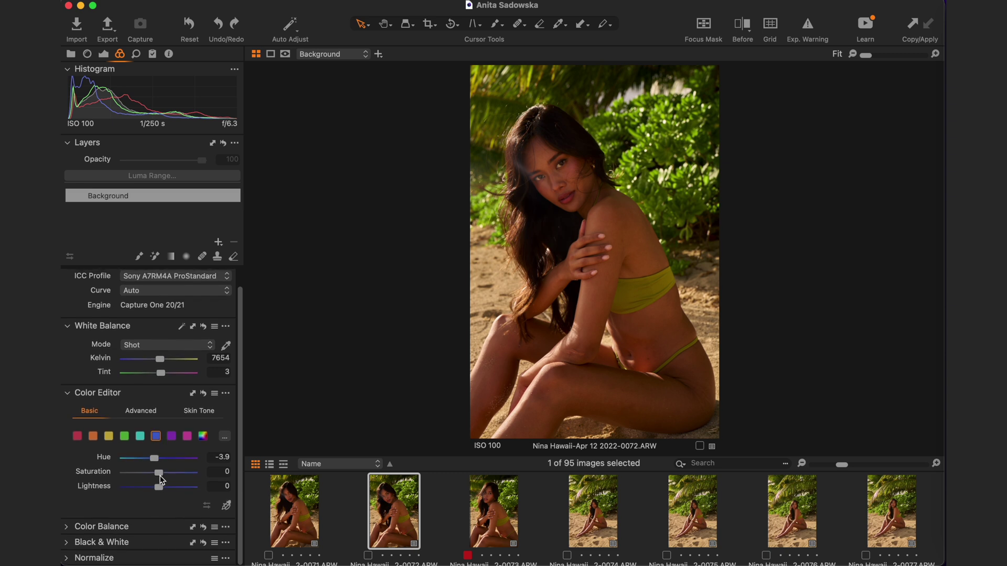
left_click(153, 55)
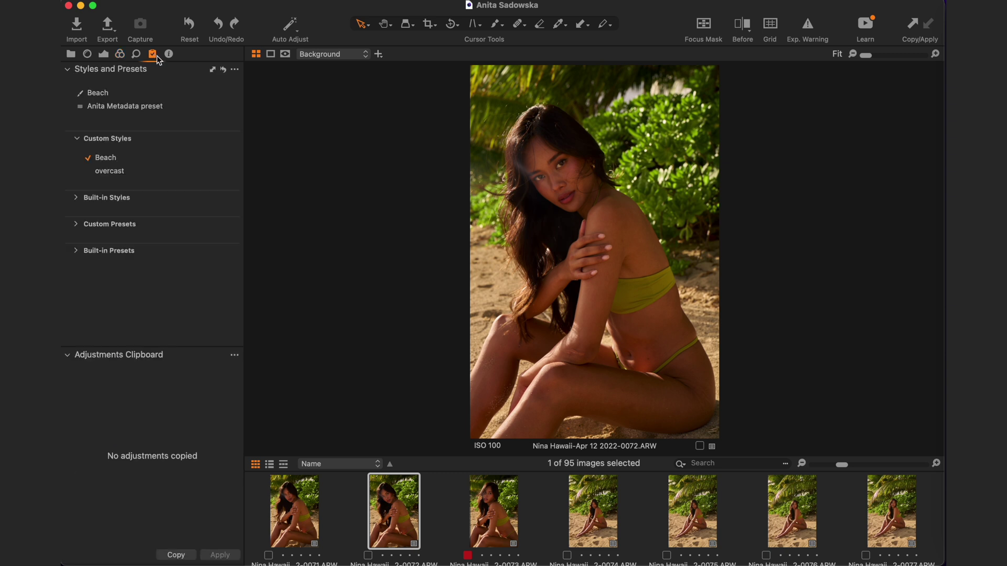
- Save the exposure, dehaze and basic colour adjustments as a custom style named 'Basic'
left_click(235, 69)
left_click(270, 83)
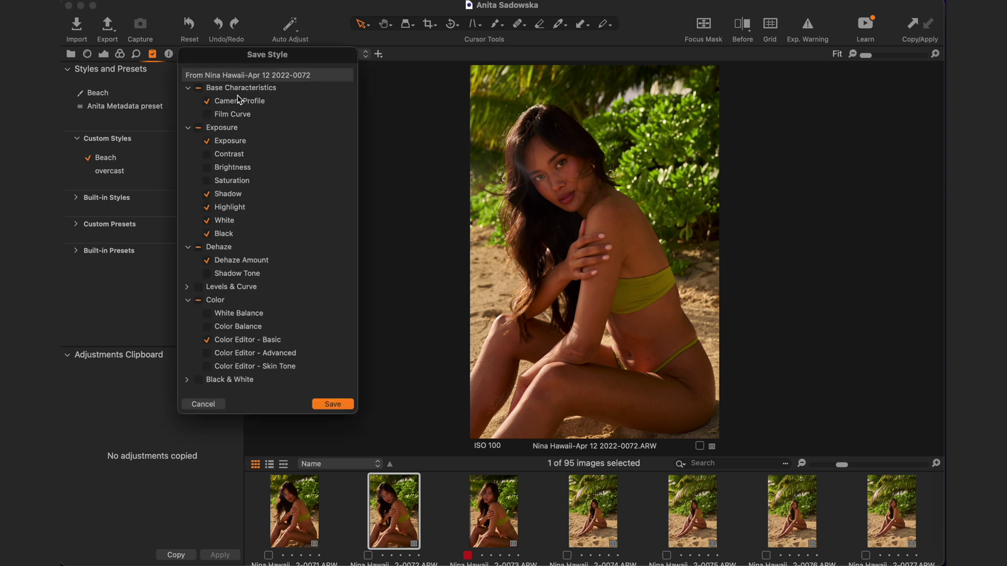
scroll(249, 324, "down", 5)
scroll(249, 324, "up", 5)
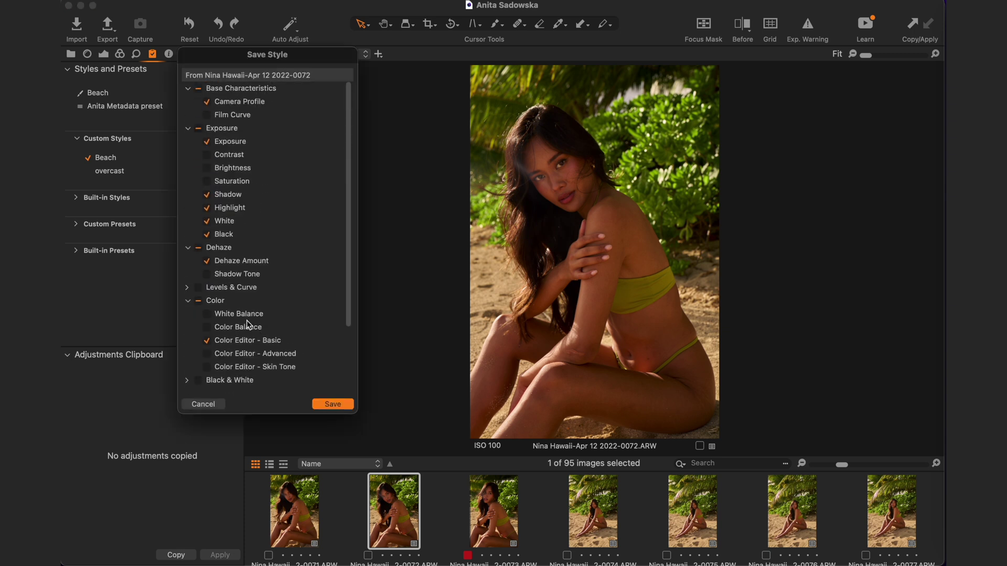
scroll(249, 324, "down", 1)
scroll(246, 320, "down", 5)
scroll(247, 320, "up", 5)
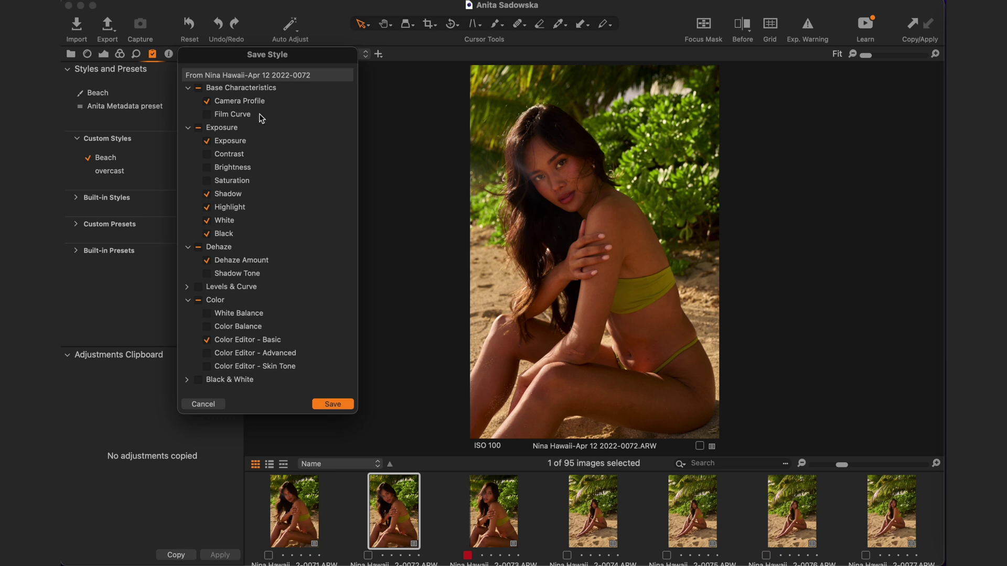
left_click(336, 404)
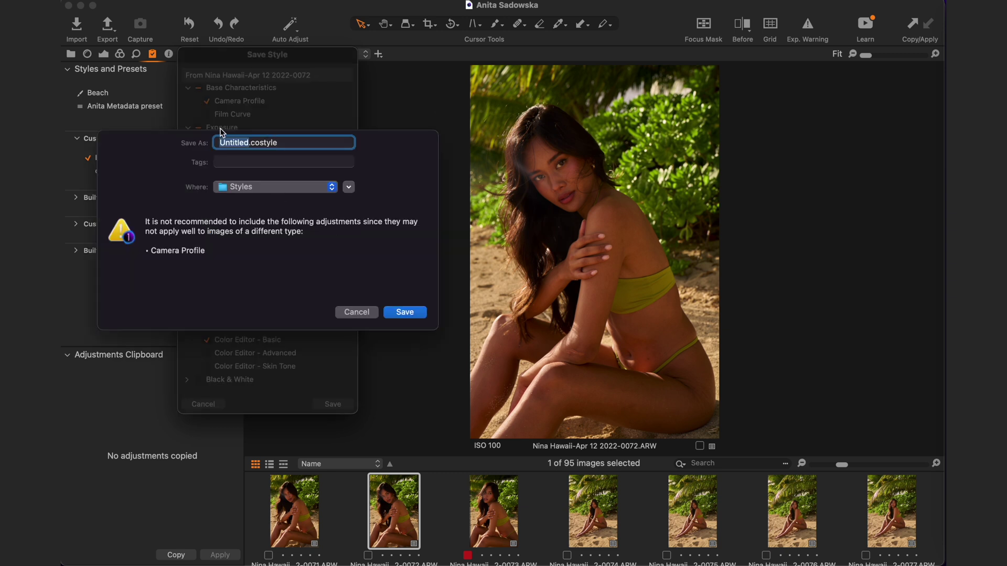
type("Basic")
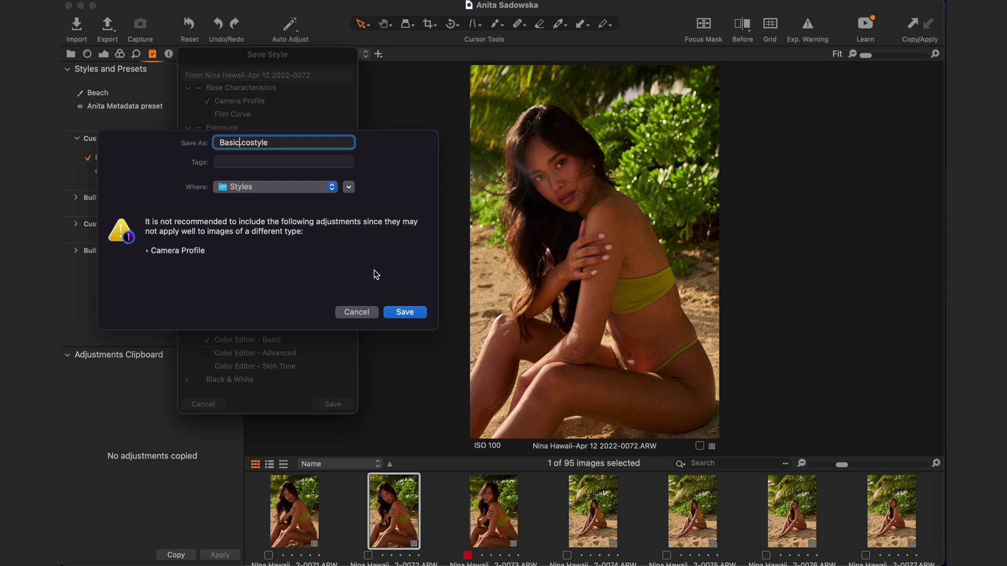
left_click(412, 314)
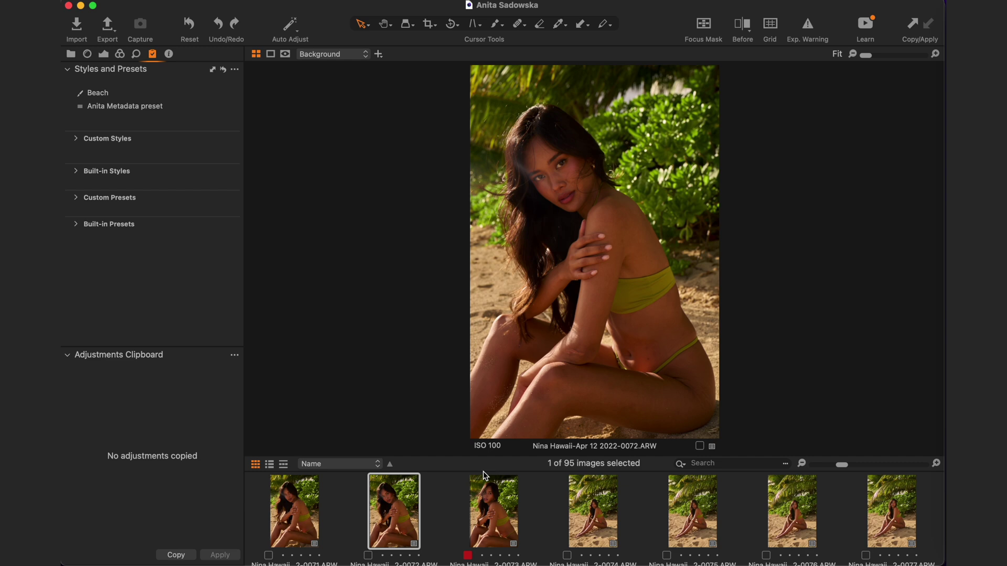
- Select all 95 images and apply the Beach custom style, then the overcast style
key("super+a")
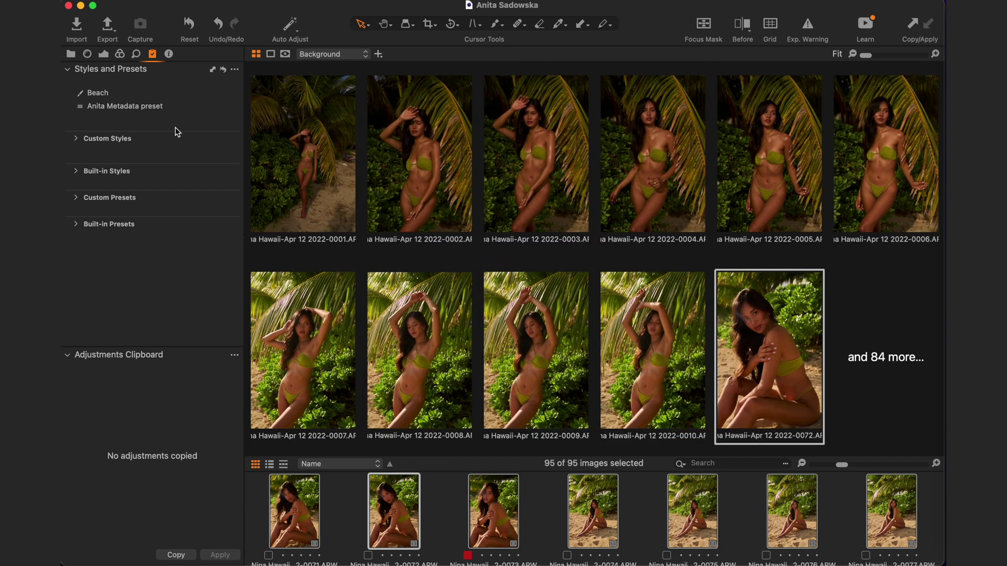
left_click(110, 92)
left_click(103, 138)
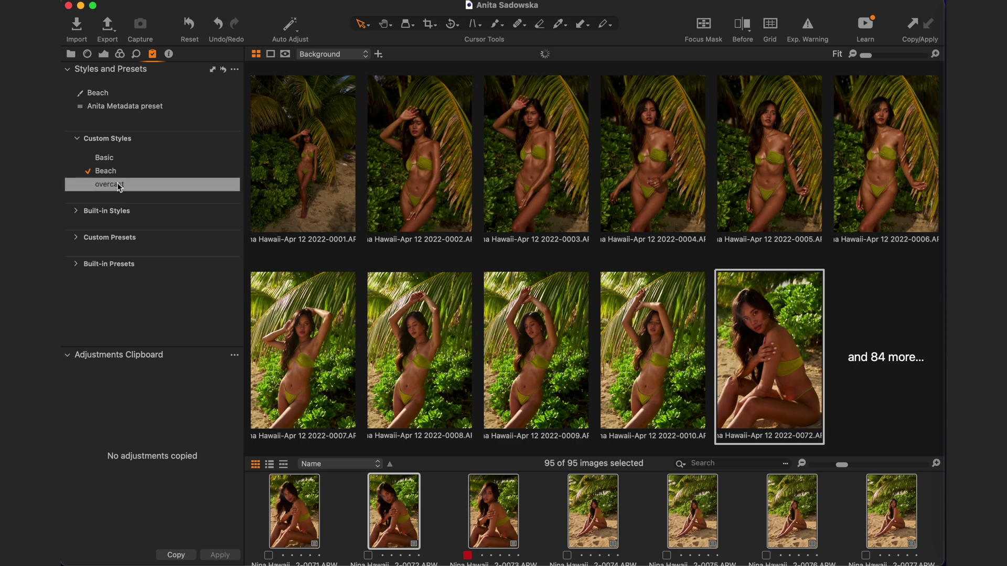
left_click(118, 185)
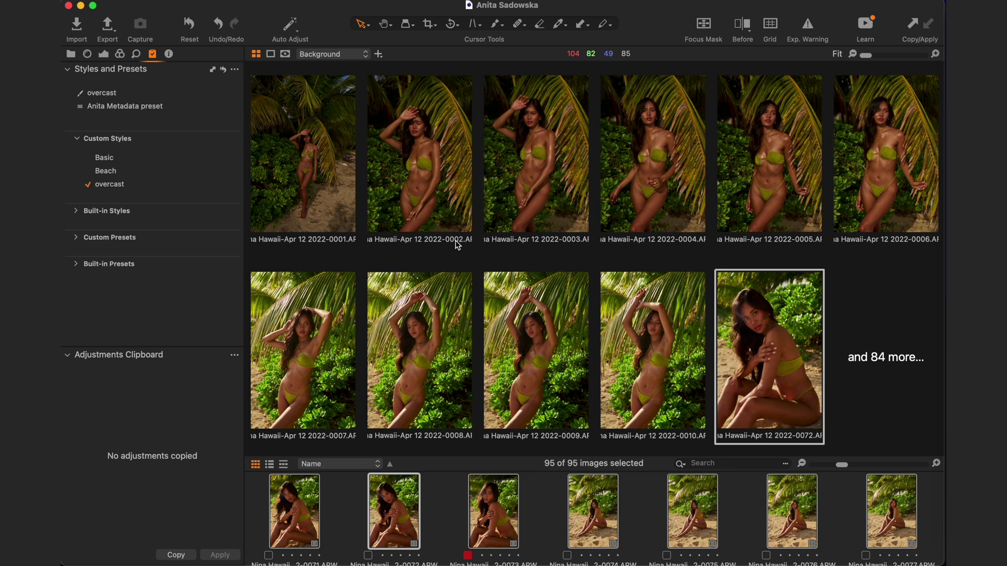
scroll(574, 482, "down", 5)
scroll(581, 553, "up", 10)
scroll(581, 553, "up", 10)
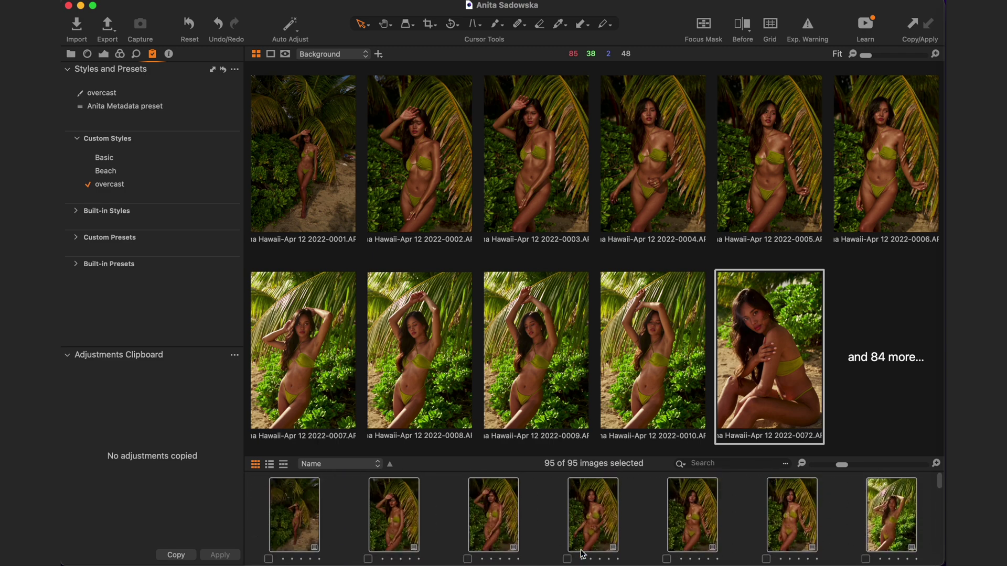
scroll(582, 553, "down", 2)
- Clear the selection and display image 0004 on its own
left_click(590, 468)
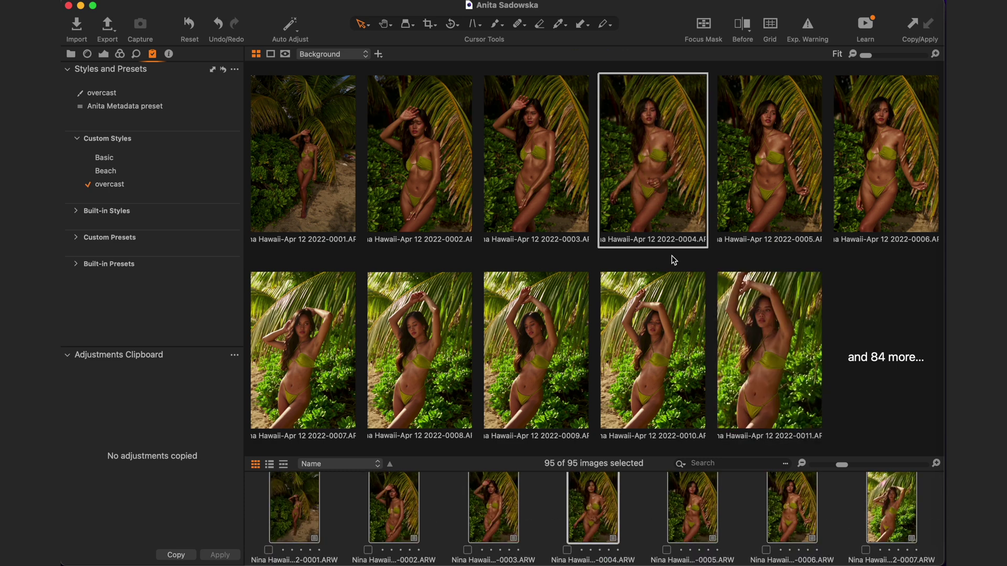
left_click(647, 500)
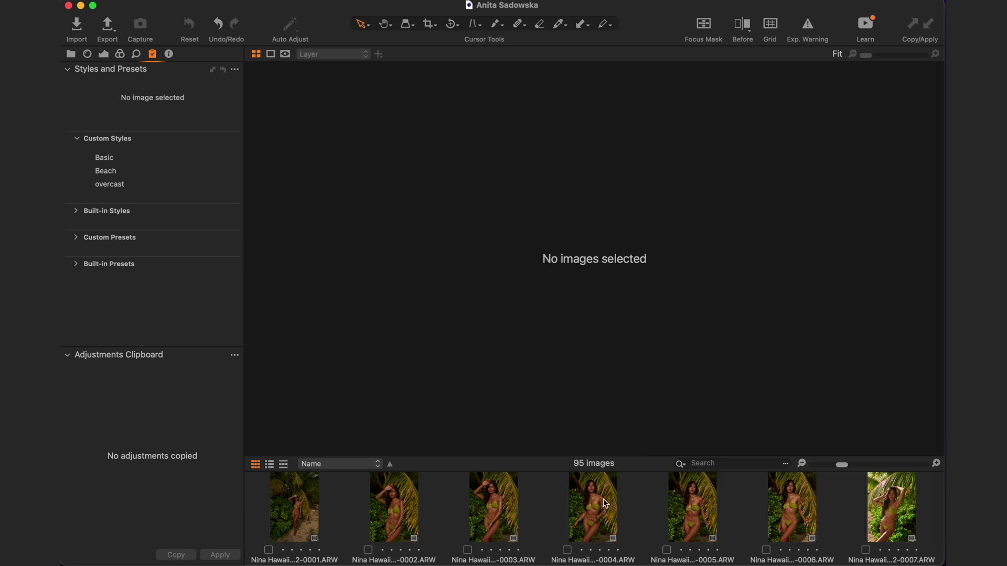
left_click(589, 499)
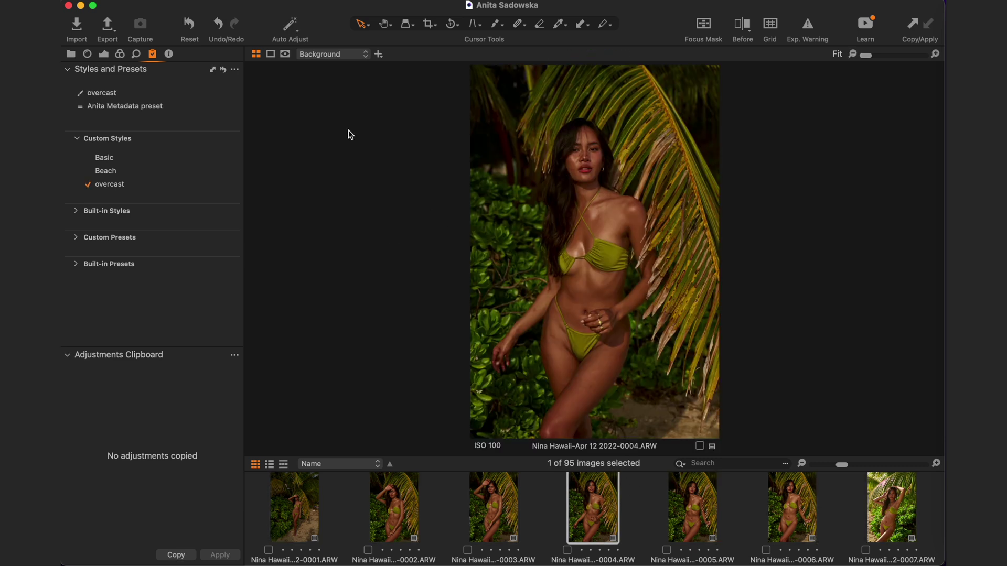